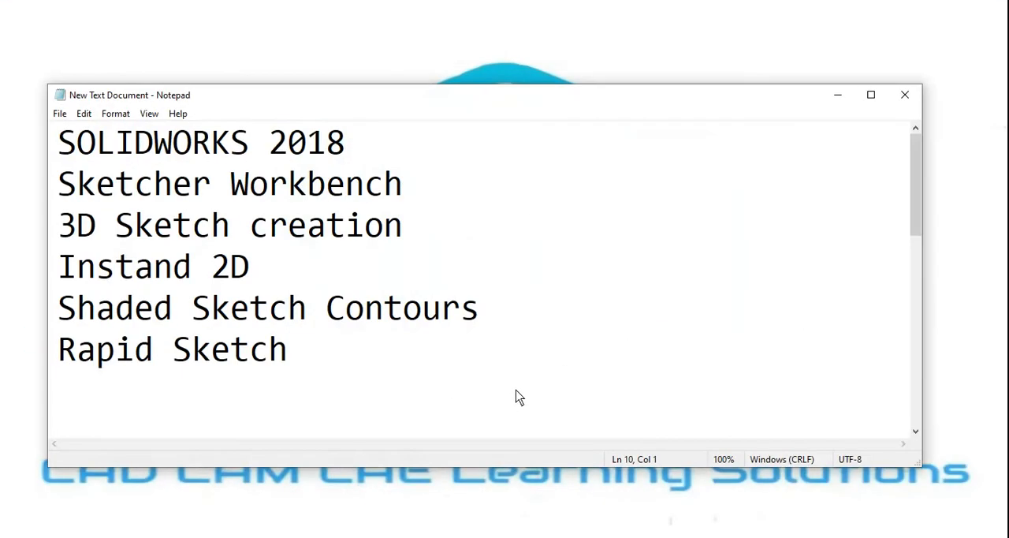
# Step: Review the lesson topics in the notes: 3D Sketch creation, Instand 2D, Shaded Sketch Contours and Rapid Sketch
pyautogui.moveTo(60, 226)
pyautogui.mouseDown()
pyautogui.moveTo(364, 229)
pyautogui.moveTo(426, 342)
pyautogui.mouseUp()
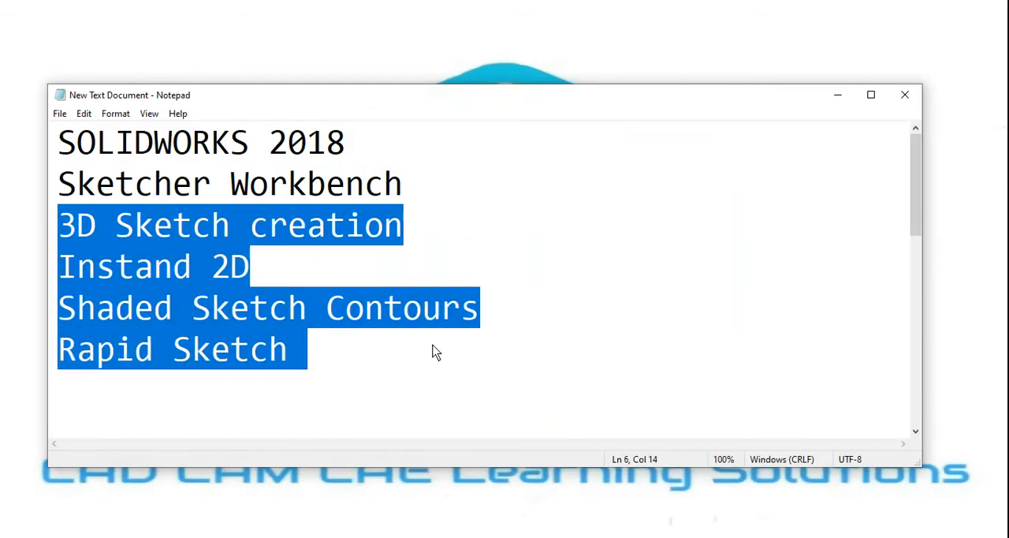
pyautogui.click(365, 361)
pyautogui.moveTo(61, 236); pyautogui.dragTo(344, 247)
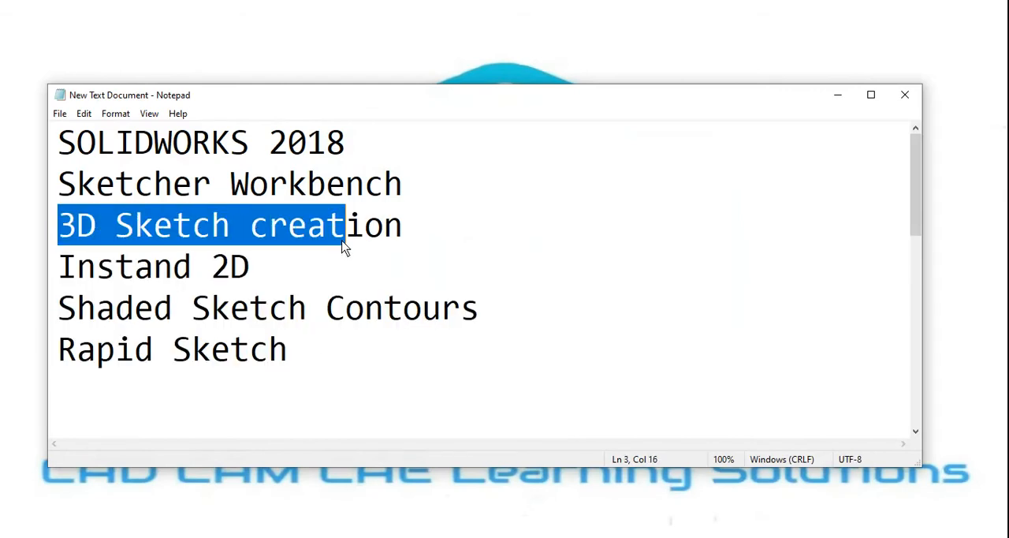
pyautogui.click(277, 281)
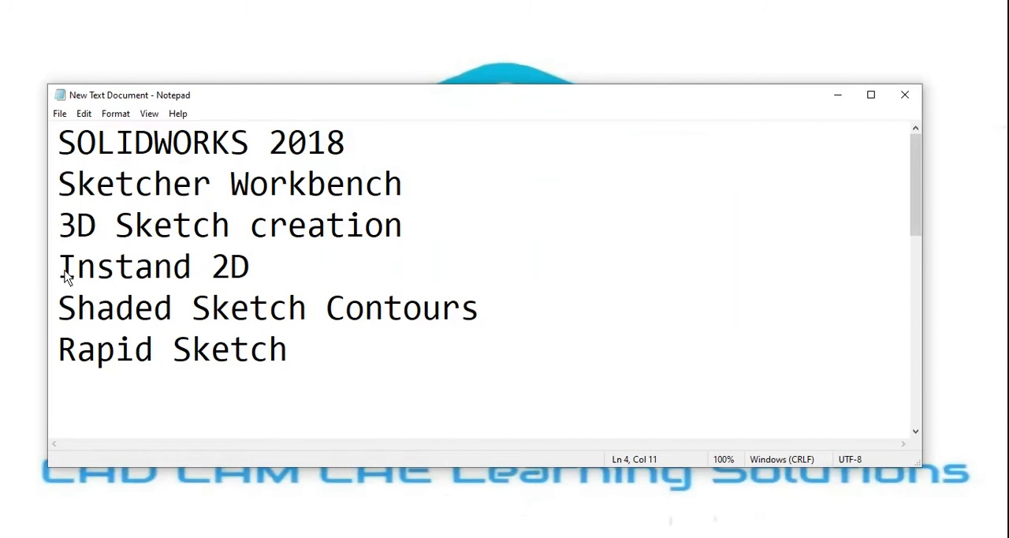
pyautogui.moveTo(65, 276); pyautogui.dragTo(234, 281)
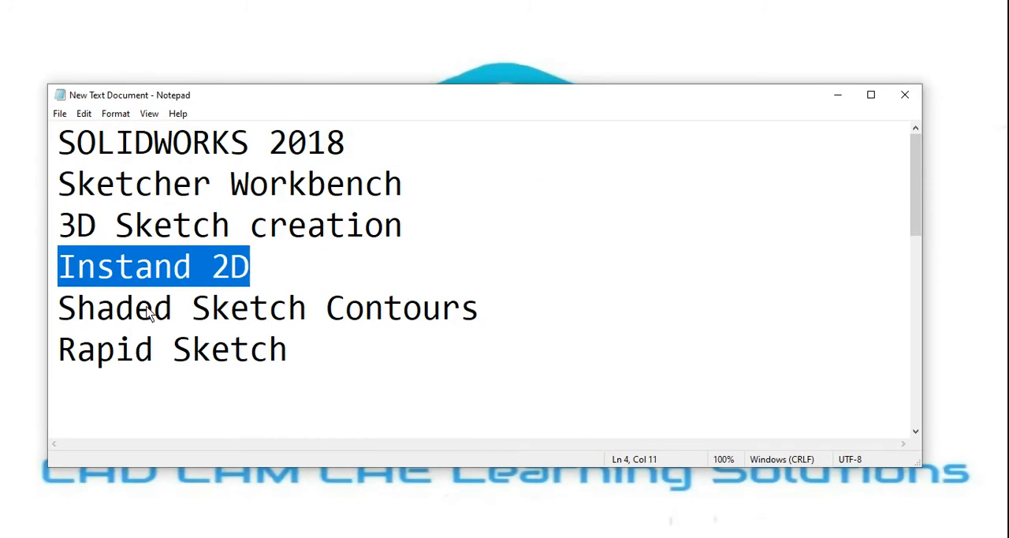
pyautogui.moveTo(148, 312); pyautogui.dragTo(486, 314)
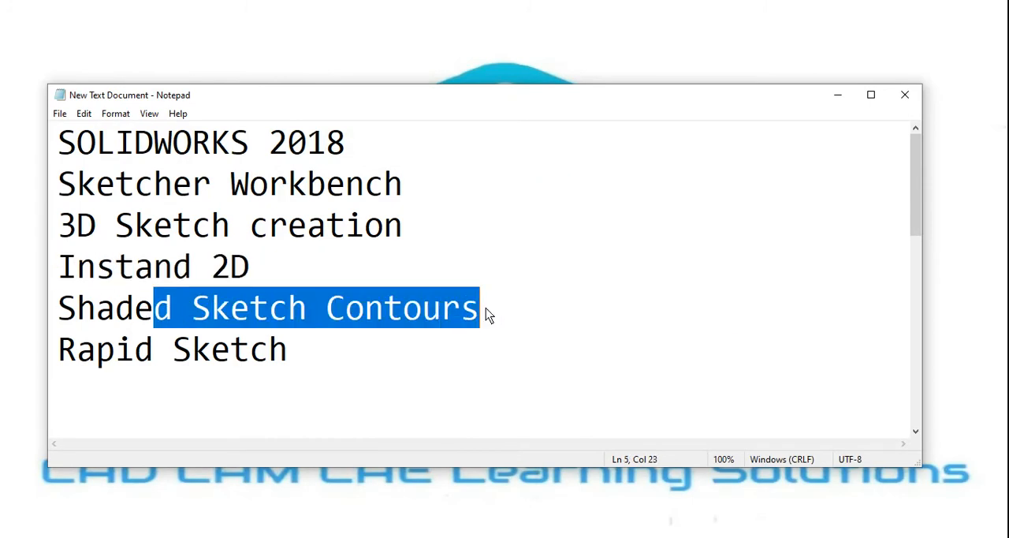
pyautogui.click(377, 376)
# Step: Switch from the notes to SOLIDWORKS and create a new part document
pyautogui.click(837, 96)
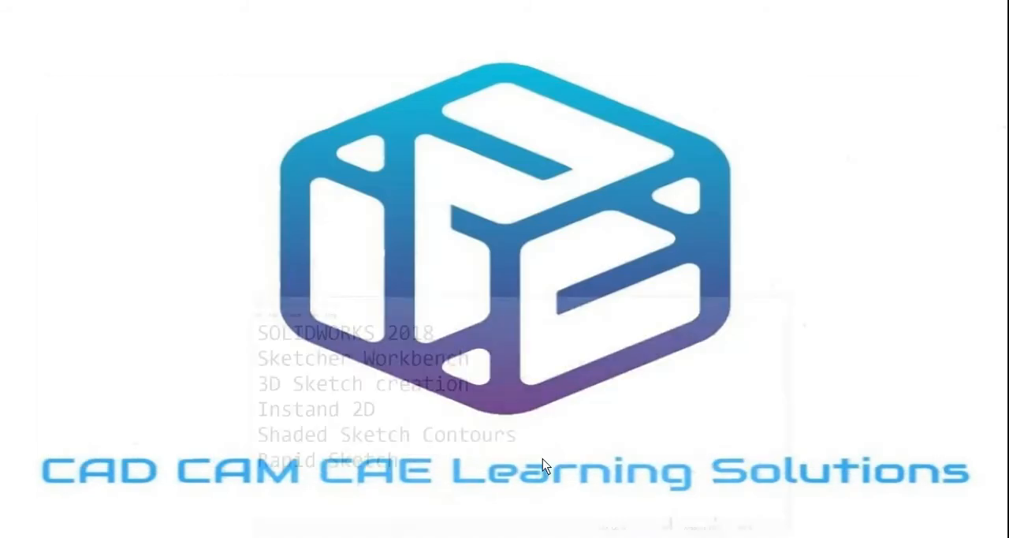
pyautogui.click(522, 473)
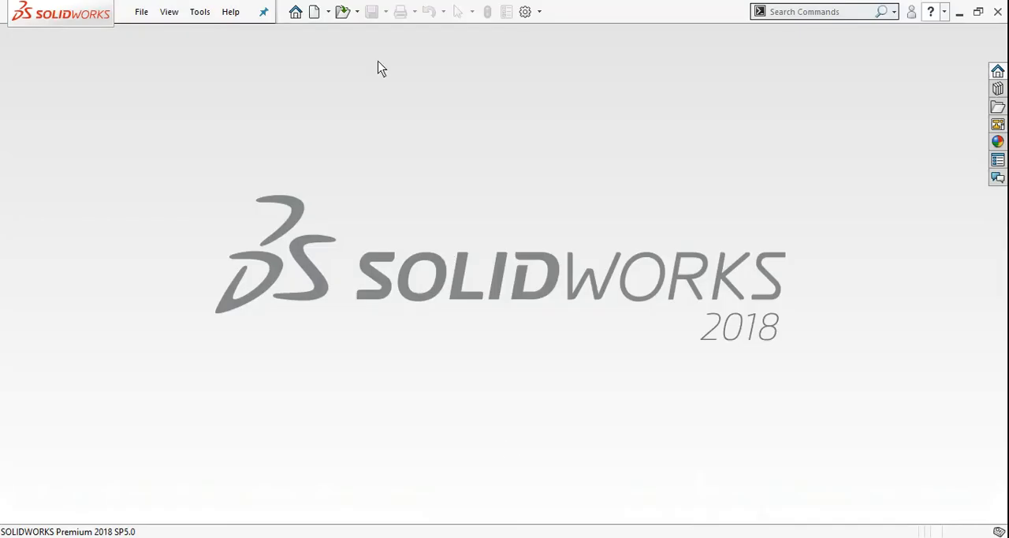
pyautogui.click(314, 14)
pyautogui.doubleClick(338, 240)
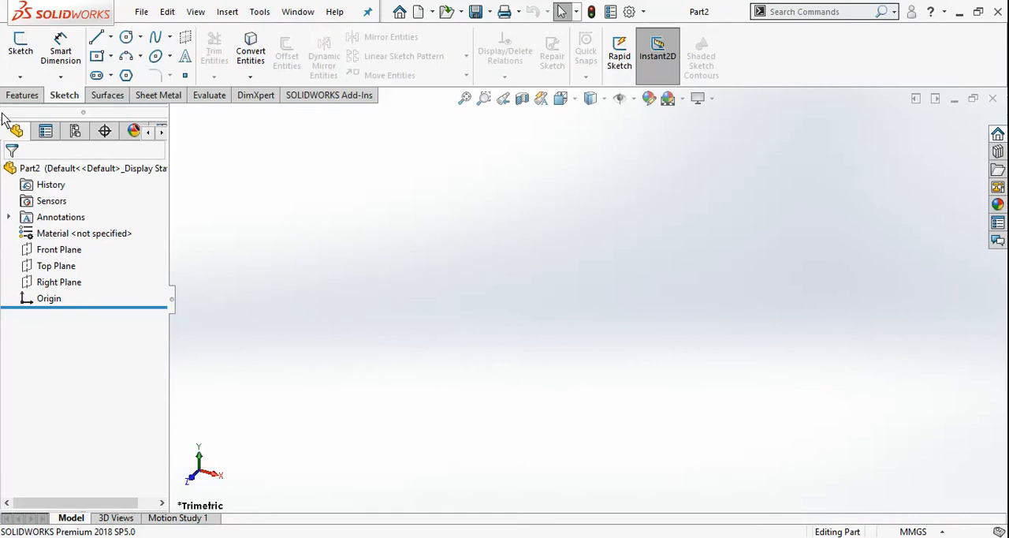
# Step: Start a new 3D sketch in the empty part
pyautogui.click(22, 96)
pyautogui.click(66, 96)
pyautogui.click(19, 76)
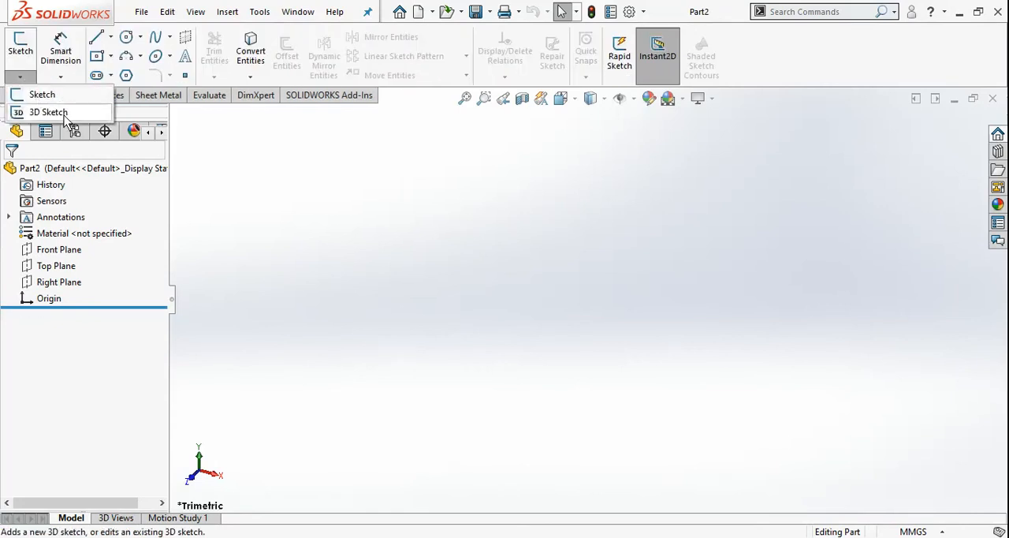
pyautogui.click(409, 302)
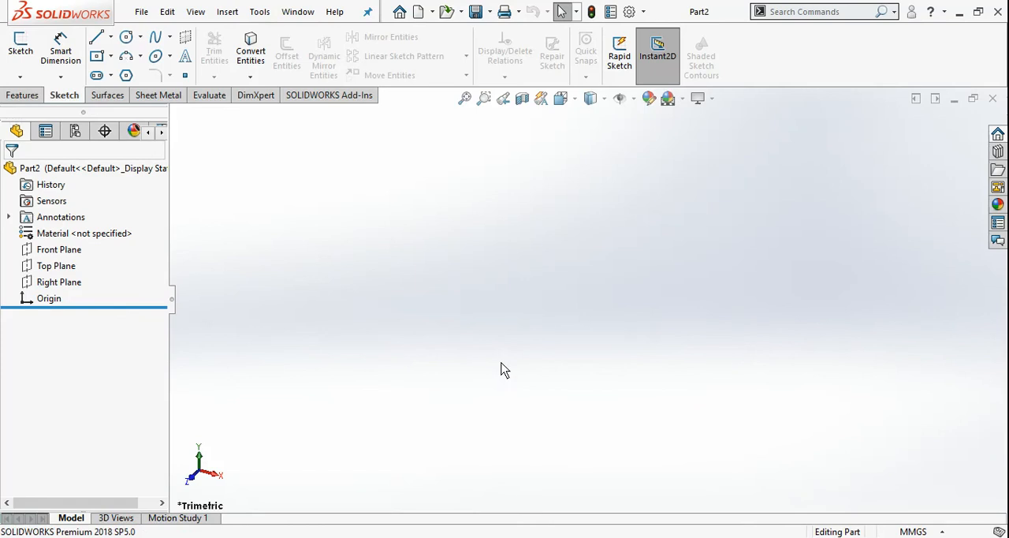
pyautogui.click(20, 77)
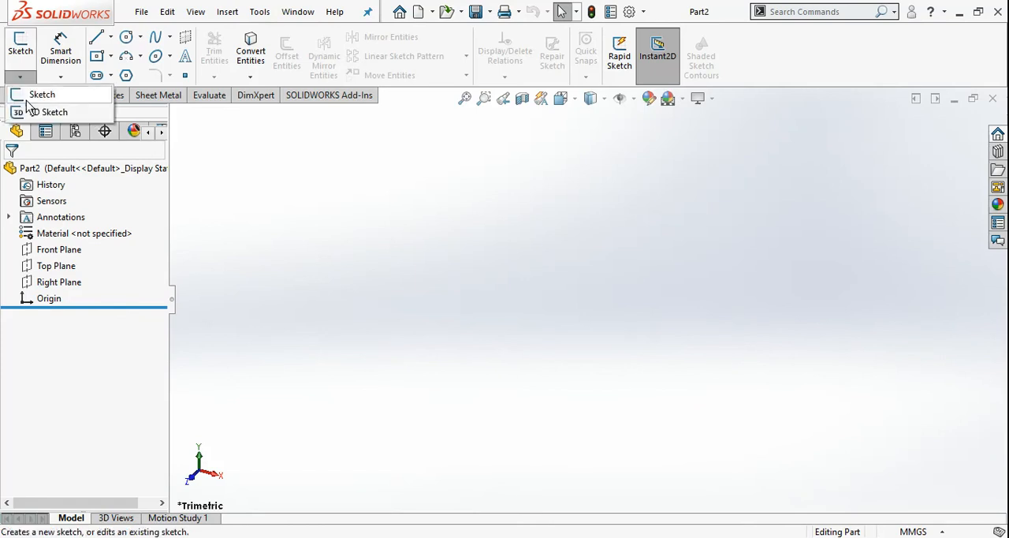
pyautogui.click(464, 231)
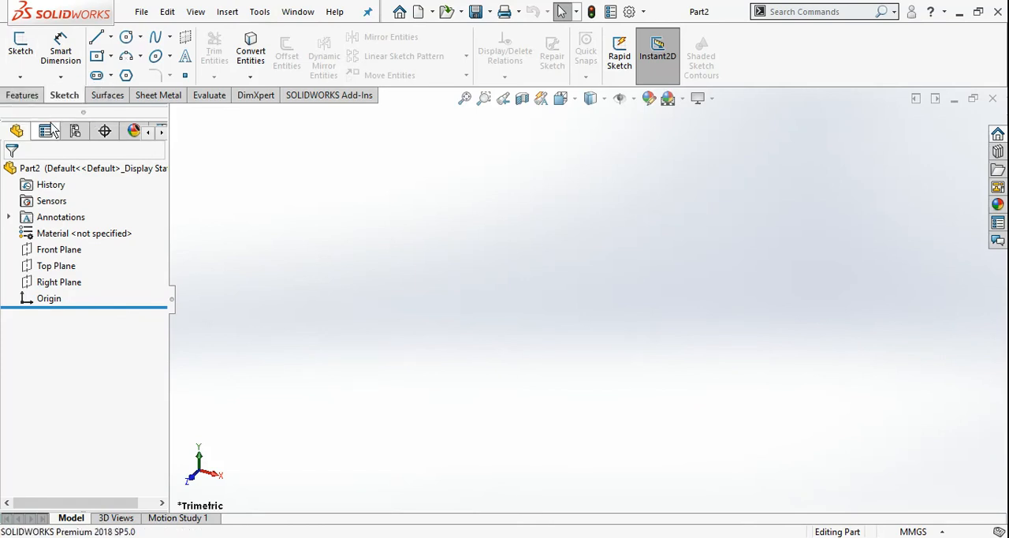
pyautogui.click(20, 77)
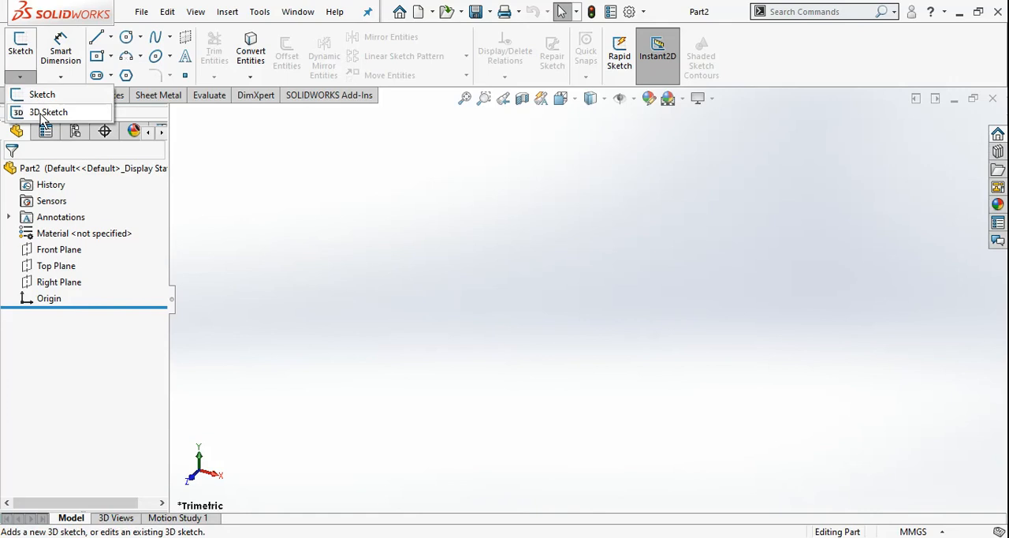
pyautogui.click(41, 116)
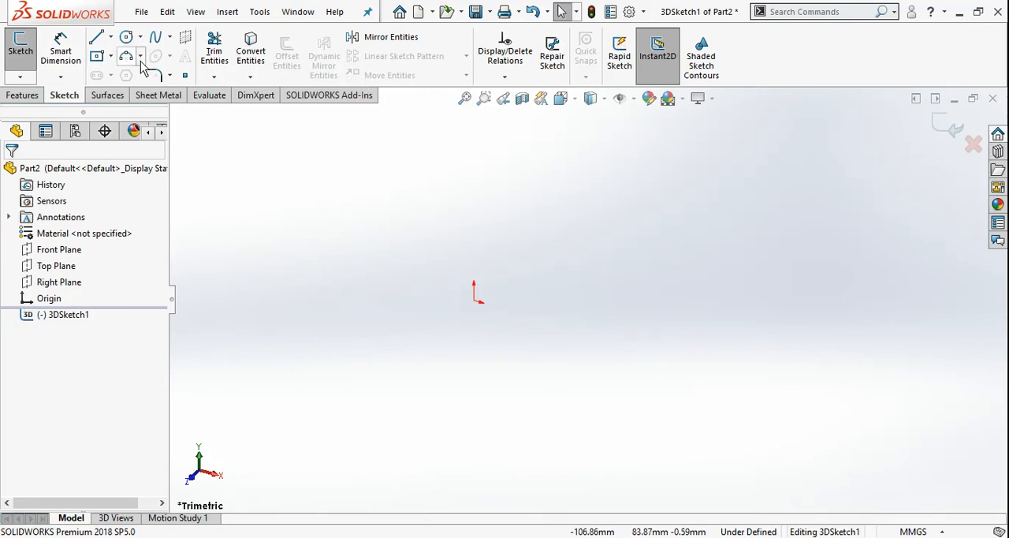
# Step: Sketch two connected lines starting at the origin, the first along X and the second upward along Y
pyautogui.click(95, 39)
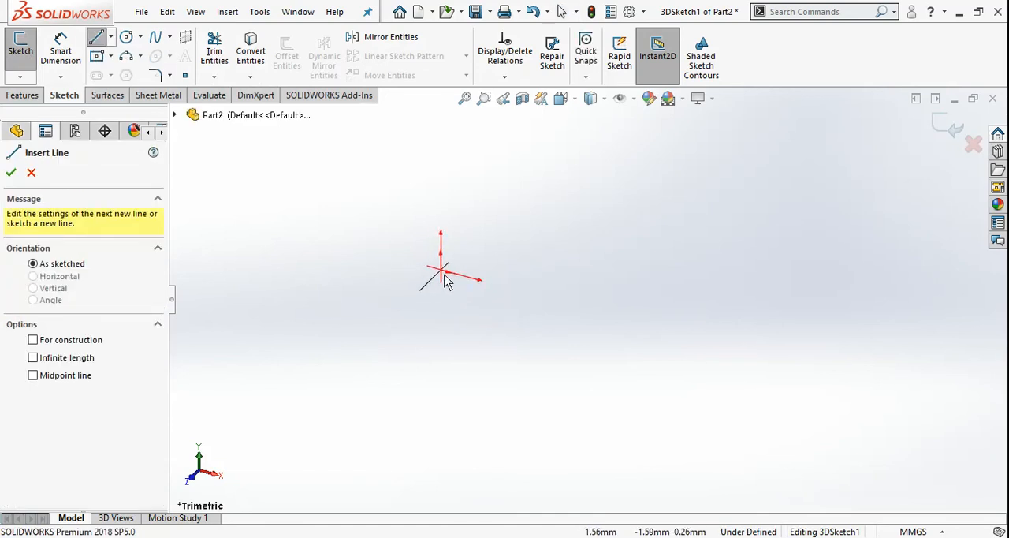
pyautogui.click(443, 272)
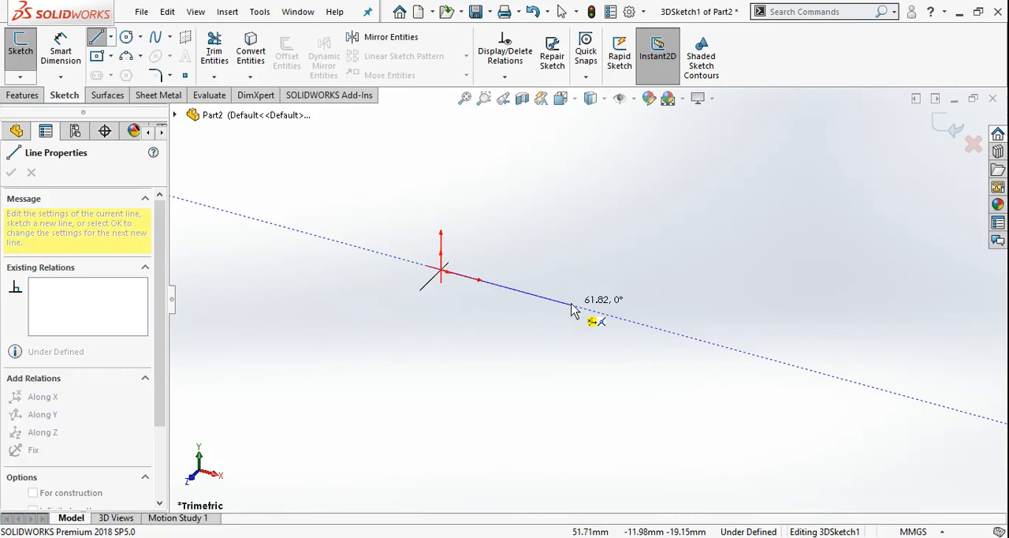
pyautogui.click(594, 316)
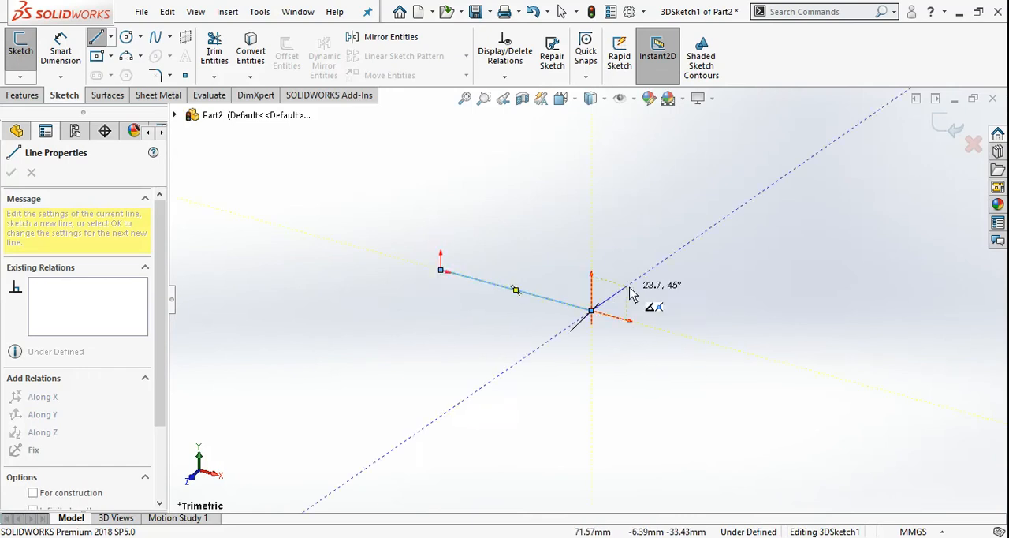
pyautogui.press('Escape')
pyautogui.moveTo(596, 331)
pyautogui.mouseDown(button='middle')
pyautogui.moveTo(580, 328)
pyautogui.moveTo(580, 339)
pyautogui.mouseUp(button='middle')
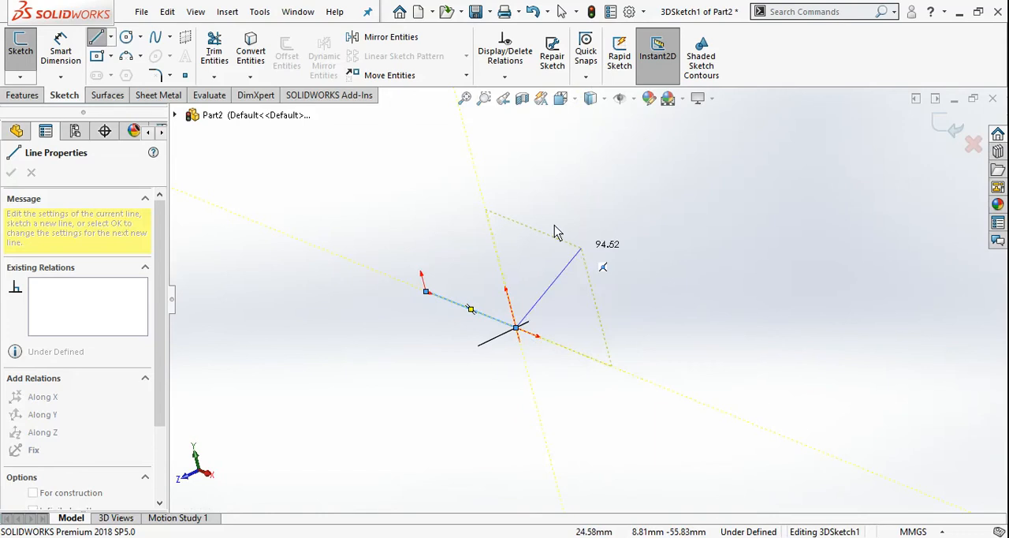
pyautogui.moveTo(487, 217)
pyautogui.mouseDown(button='middle')
pyautogui.moveTo(549, 261)
pyautogui.moveTo(532, 254)
pyautogui.mouseUp(button='middle')
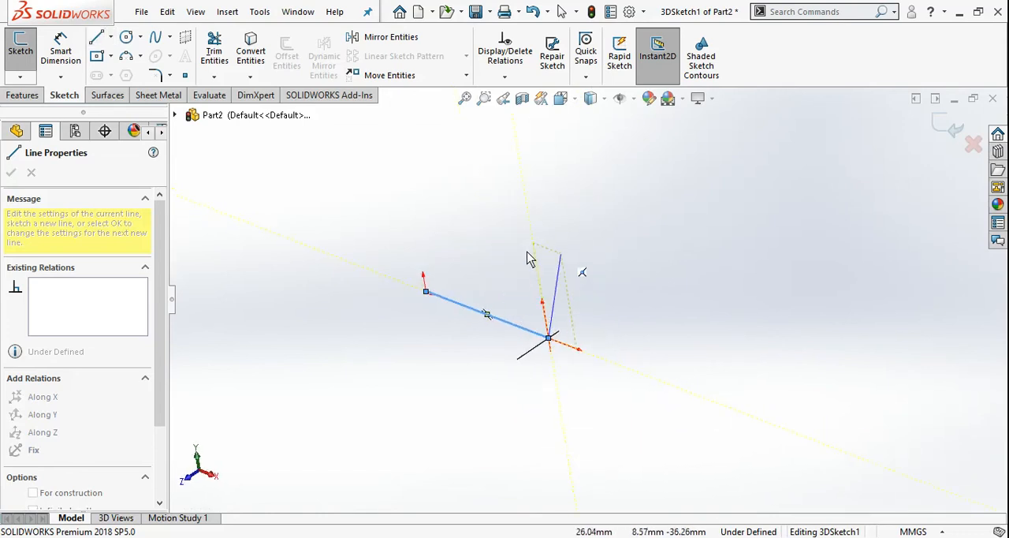
pyautogui.click(520, 197)
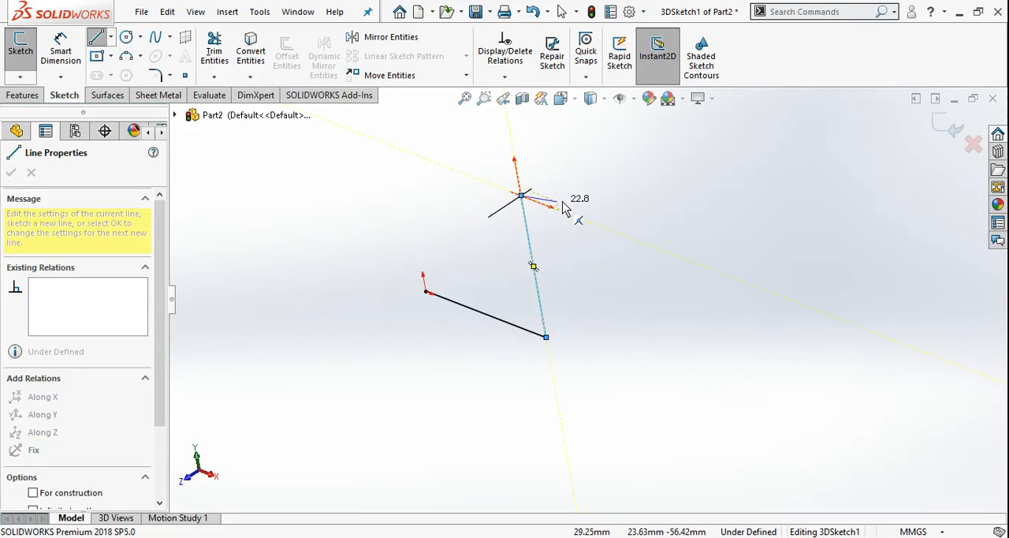
# Step: Continue the line chain with a segment about 75 mm long backward along Z and one about 66 mm long along X
pyautogui.moveTo(578, 209); pyautogui.dragTo(586, 226, button='middle')
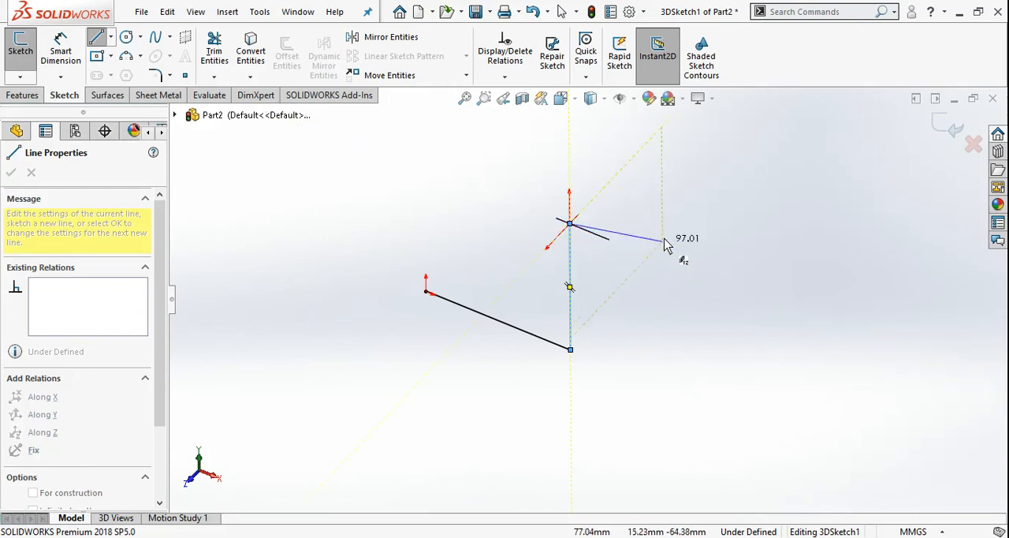
pyautogui.keyDown('ctrl'); pyautogui.moveTo(627, 228); pyautogui.dragTo(576, 280, button='middle'); pyautogui.keyUp('ctrl')
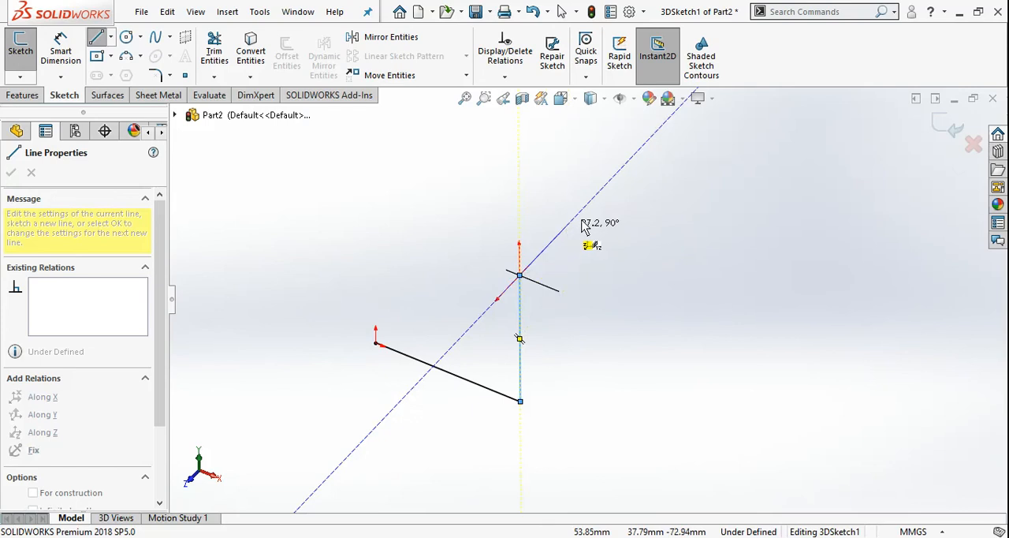
pyautogui.moveTo(599, 199)
pyautogui.mouseDown(button='middle')
pyautogui.moveTo(528, 257)
pyautogui.moveTo(554, 189)
pyautogui.mouseUp(button='middle')
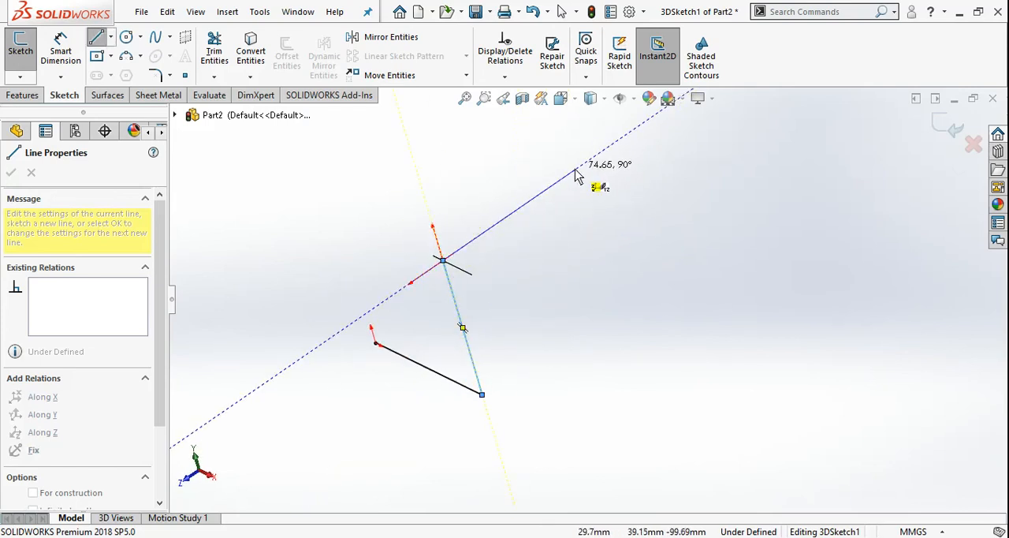
pyautogui.click(575, 170)
pyautogui.moveTo(604, 263); pyautogui.dragTo(619, 275, button='middle')
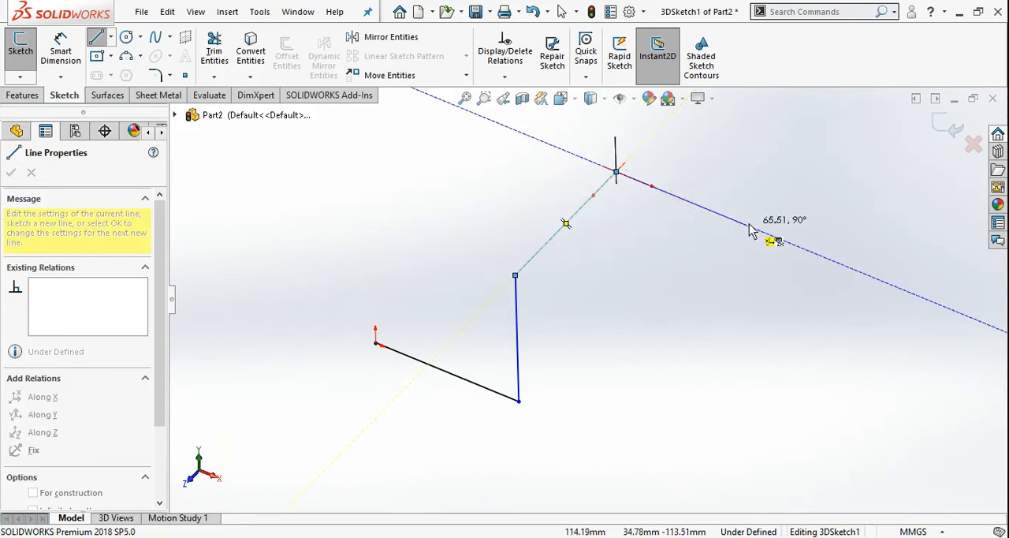
pyautogui.moveTo(574, 281)
pyautogui.mouseDown(button='middle')
pyautogui.moveTo(546, 381)
pyautogui.moveTo(581, 263)
pyautogui.mouseUp(button='middle')
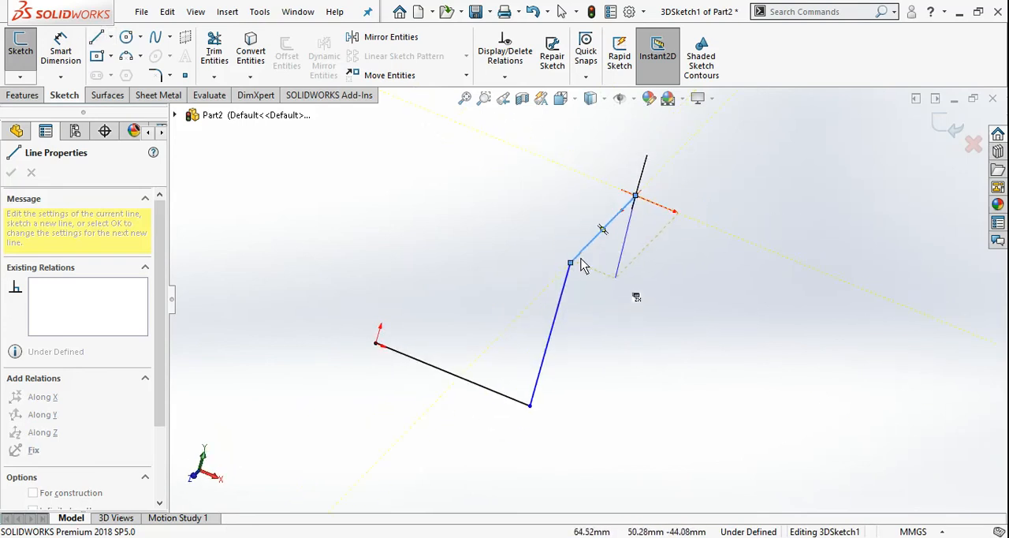
pyautogui.click(780, 255)
# Step: Add another segment backward along Z to the free end of the line chain
pyautogui.moveTo(535, 199)
pyautogui.mouseDown(button='middle')
pyautogui.moveTo(523, 215)
pyautogui.moveTo(486, 226)
pyautogui.moveTo(583, 241)
pyautogui.moveTo(509, 273)
pyautogui.moveTo(686, 244)
pyautogui.mouseUp(button='middle')
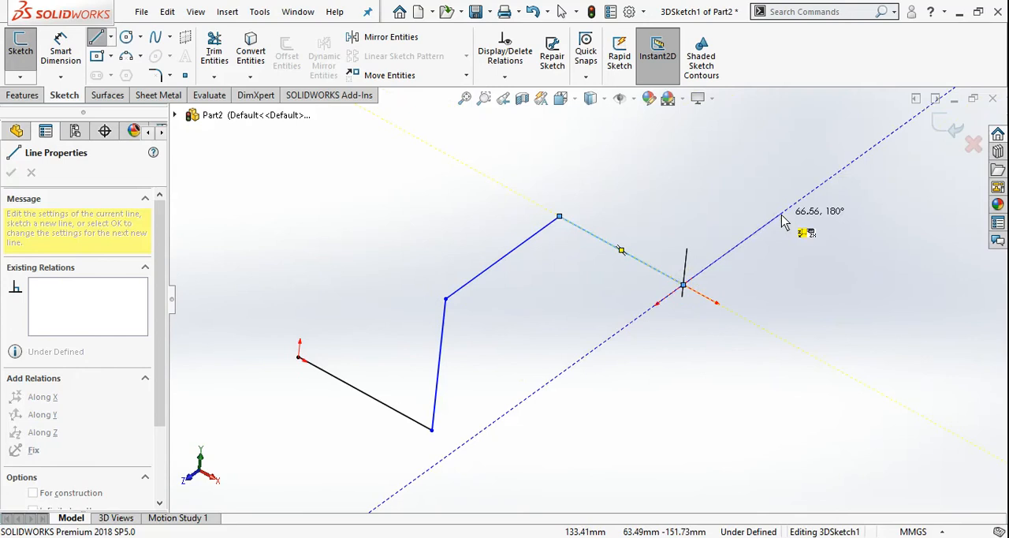
pyautogui.moveTo(678, 263); pyautogui.dragTo(657, 238, button='middle')
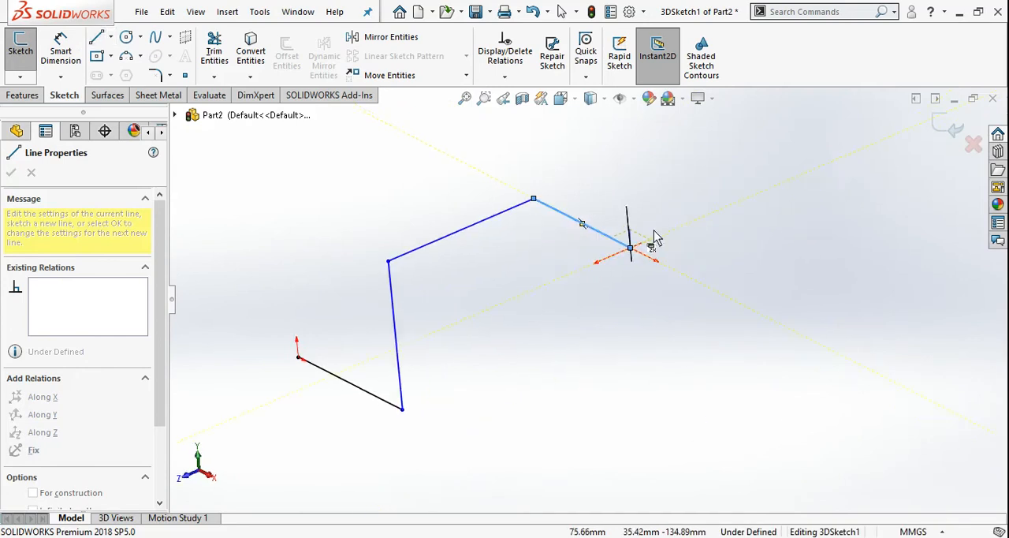
pyautogui.click(654, 238)
pyautogui.click(739, 203)
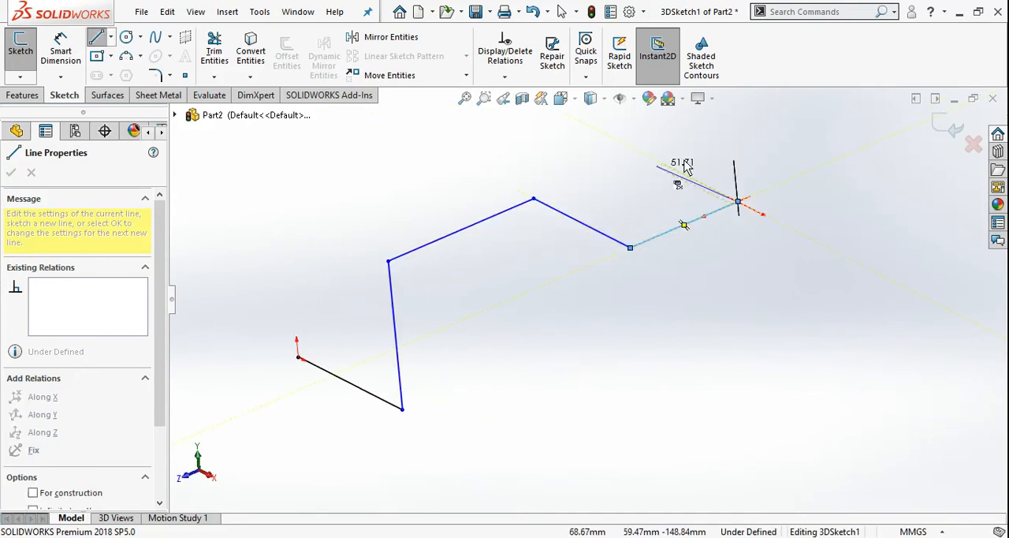
# Step: Switch the sketching plane, add a segment about 89 mm upward along Y and one about 79 mm roughly along X, and end the chain
pyautogui.moveTo(657, 165); pyautogui.dragTo(701, 219, button='middle')
pyautogui.scroll(2, 697, 224)
pyautogui.moveTo(651, 240); pyautogui.dragTo(655, 226, button='middle')
pyautogui.press('Tab')
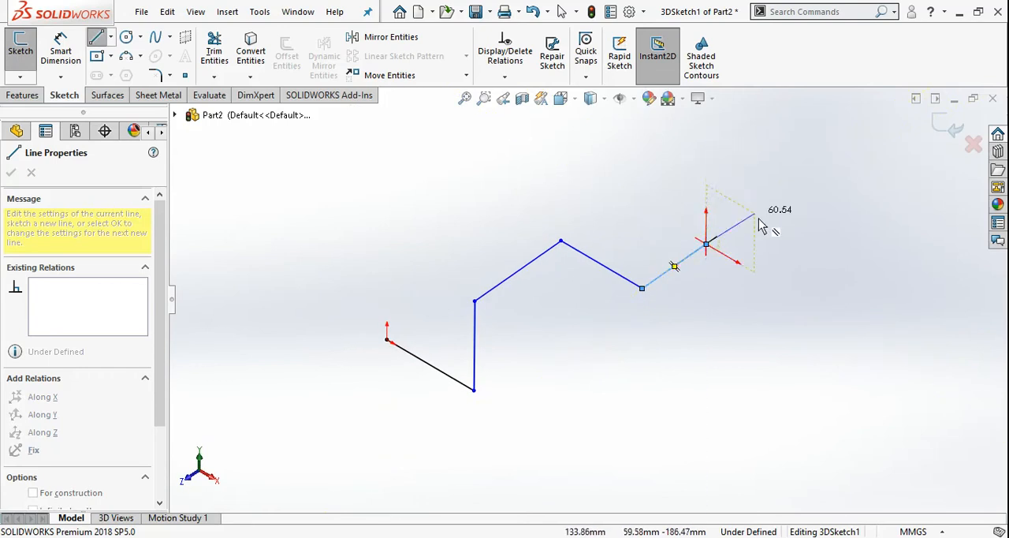
pyautogui.click(706, 132)
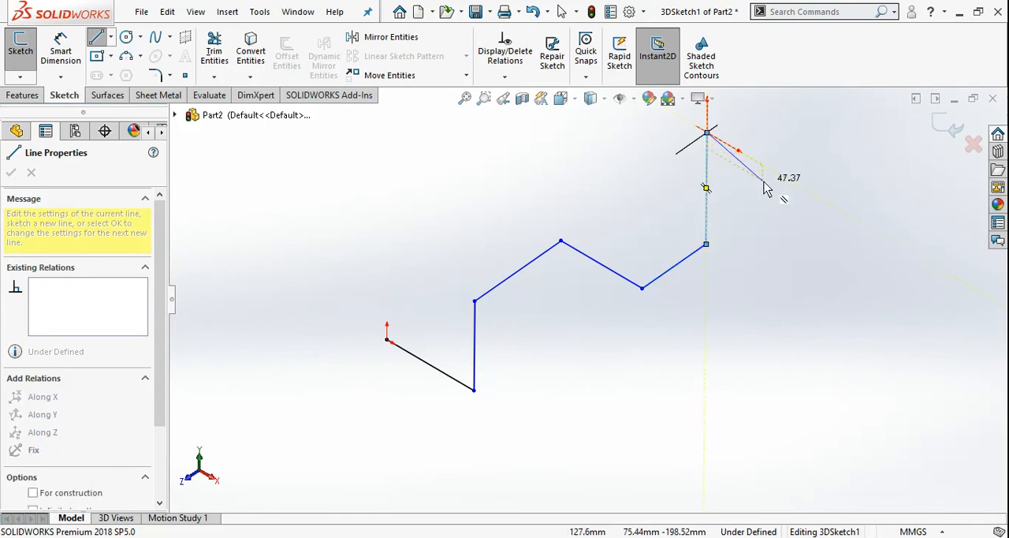
pyautogui.click(808, 192)
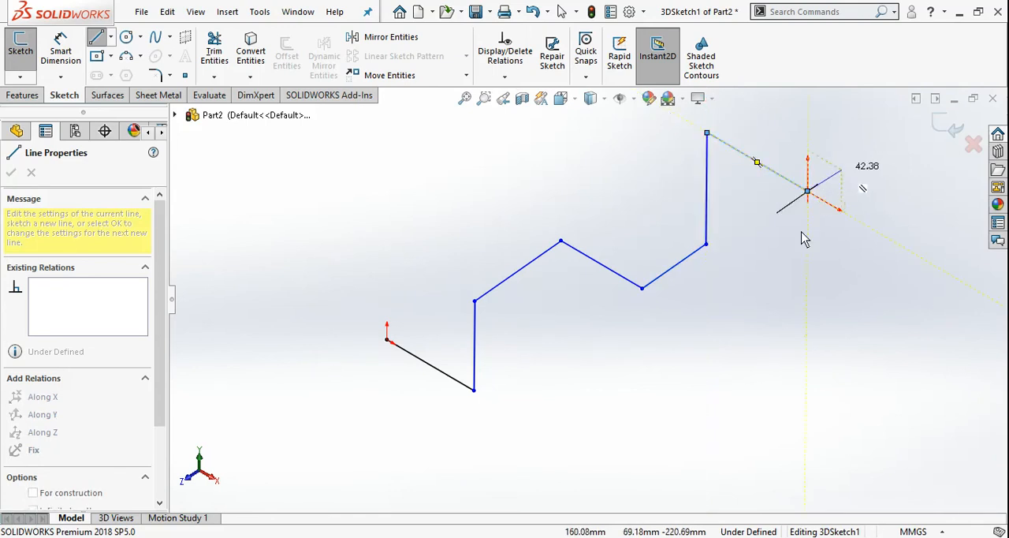
pyautogui.press('Escape')
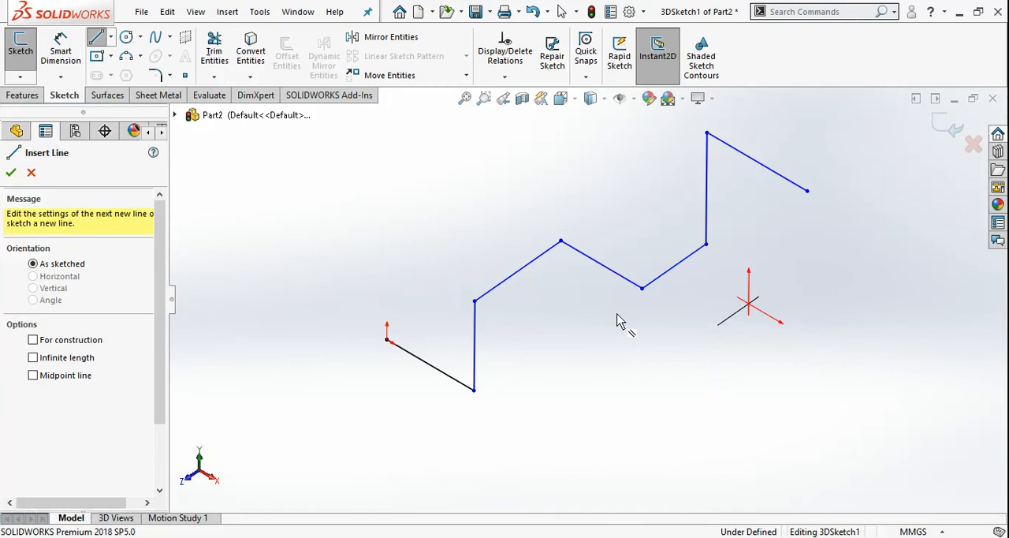
pyautogui.moveTo(619, 322)
pyautogui.mouseDown(button='middle')
pyautogui.moveTo(621, 279)
pyautogui.moveTo(583, 239)
pyautogui.moveTo(520, 251)
pyautogui.moveTo(524, 323)
pyautogui.moveTo(592, 277)
pyautogui.moveTo(655, 286)
pyautogui.moveTo(630, 354)
pyautogui.moveTo(592, 300)
pyautogui.moveTo(635, 323)
pyautogui.moveTo(620, 271)
pyautogui.moveTo(617, 387)
pyautogui.moveTo(608, 360)
pyautogui.moveTo(622, 340)
pyautogui.moveTo(590, 295)
pyautogui.moveTo(615, 298)
pyautogui.moveTo(604, 311)
pyautogui.moveTo(631, 175)
pyautogui.mouseUp(button='middle')
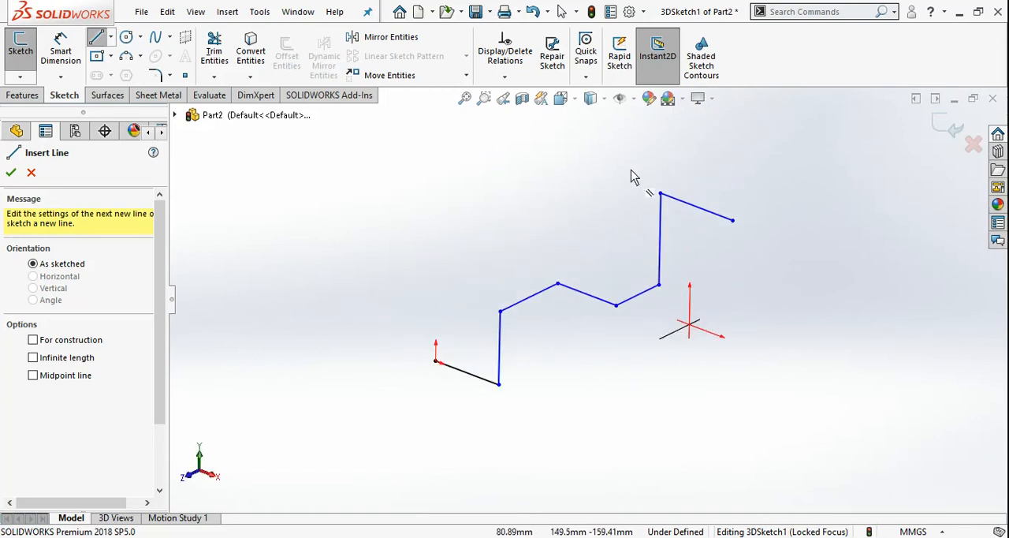
# Step: Dimension the first line from the origin along X as 100 mm and the adjoining vertical line as 80 mm
pyautogui.moveTo(335, 240); pyautogui.dragTo(336, 200, button='right')
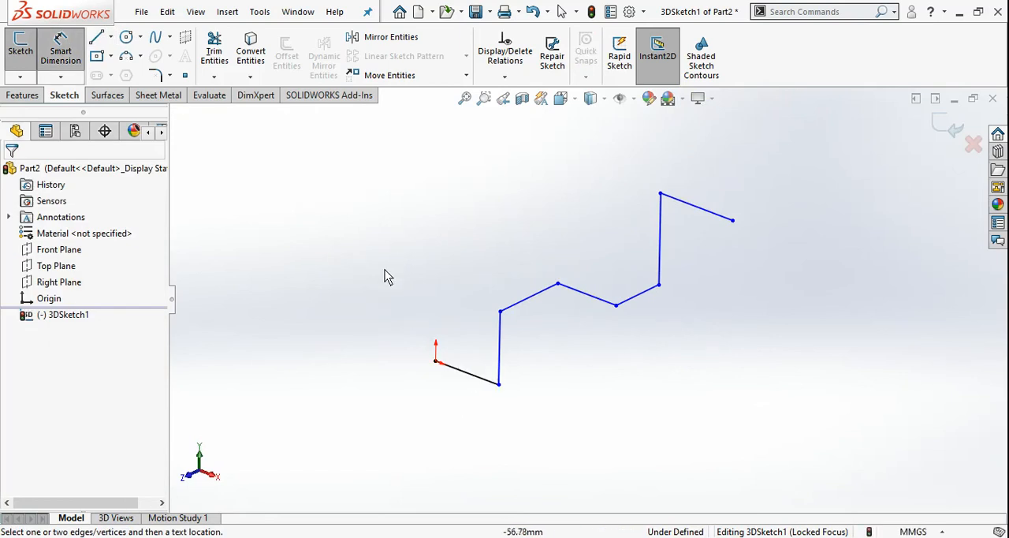
pyautogui.click(480, 384)
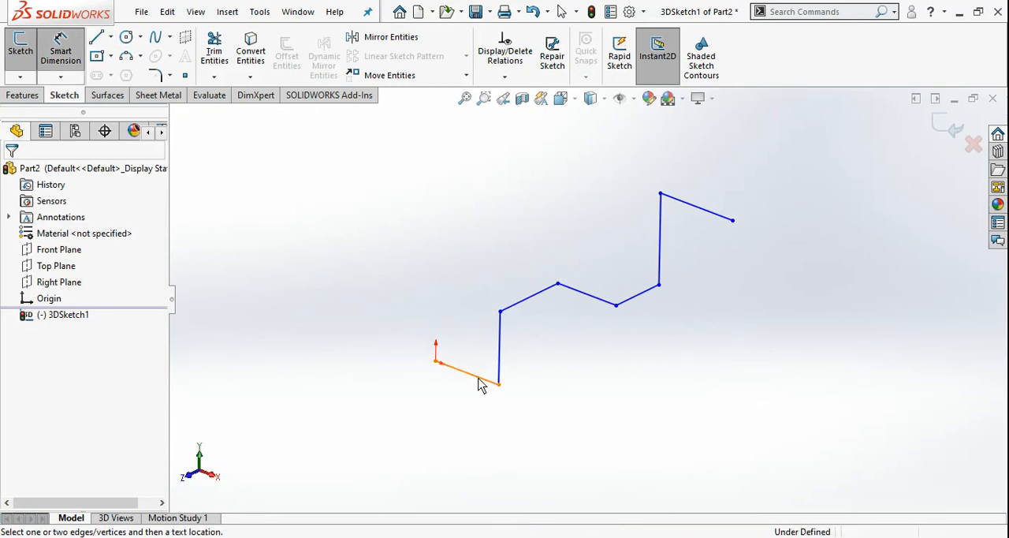
pyautogui.click(465, 405)
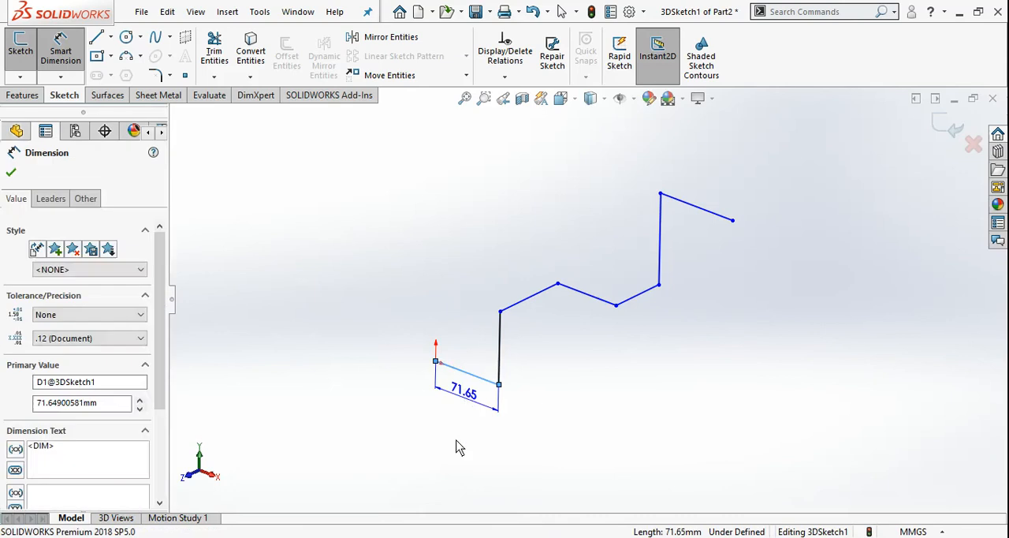
pyautogui.write('100')
pyautogui.press('Return')
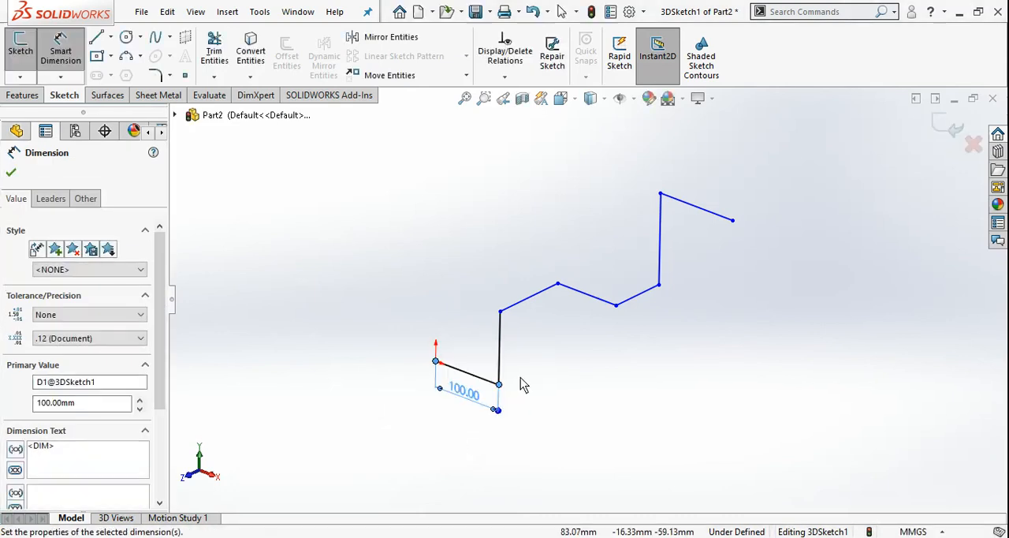
pyautogui.click(502, 351)
pyautogui.click(534, 359)
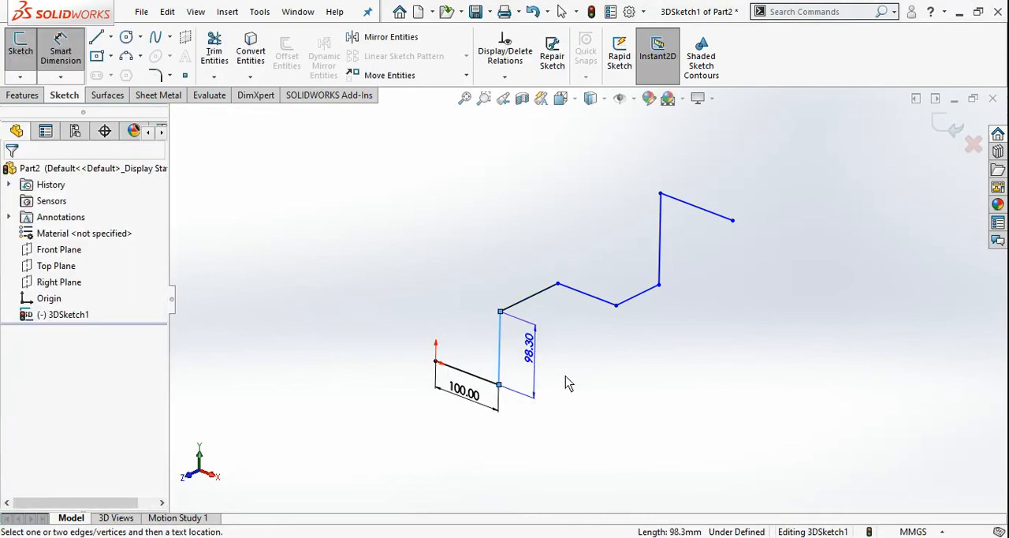
pyautogui.write('80')
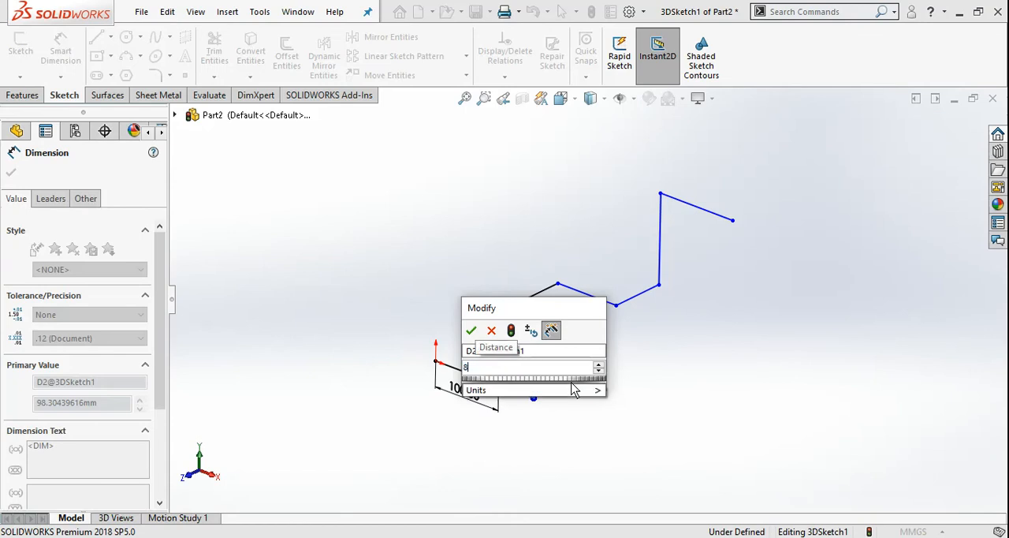
pyautogui.press('Return')
# Step: Dimension the first line along Z as 120 mm and the following line along X as 90 mm
pyautogui.click(537, 309)
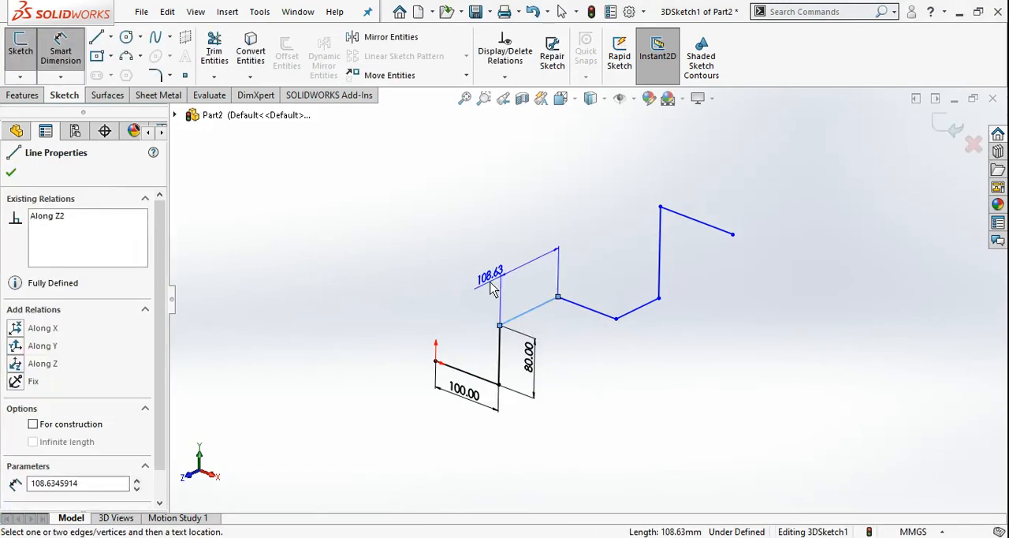
pyautogui.click(483, 291)
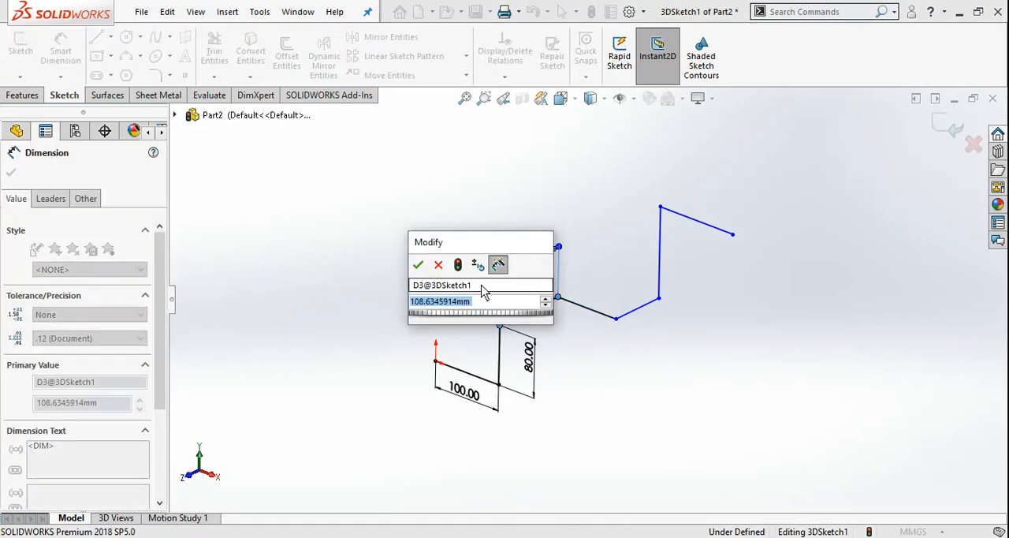
pyautogui.write('120')
pyautogui.press('Return')
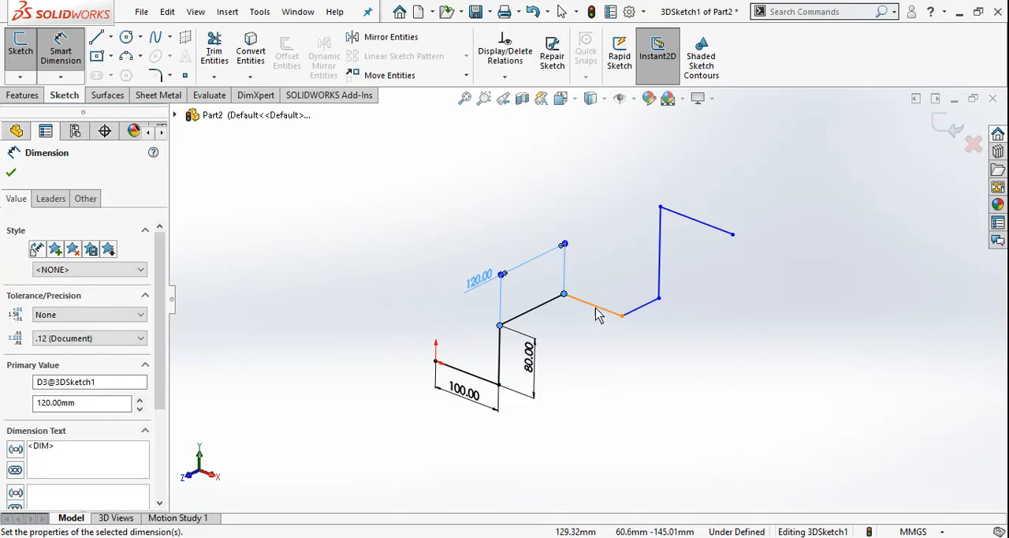
pyautogui.click(597, 313)
pyautogui.click(599, 345)
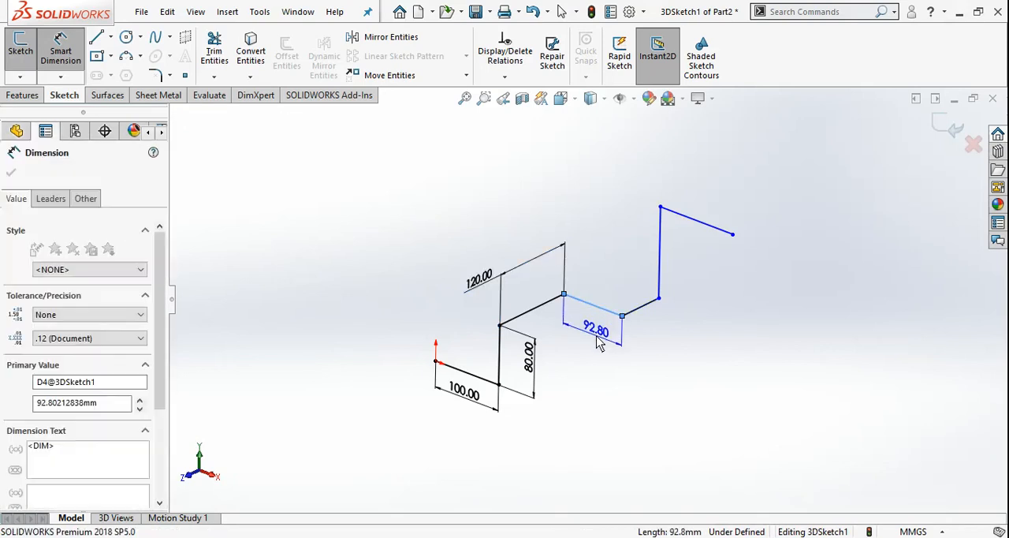
pyautogui.write('90')
pyautogui.press('Return')
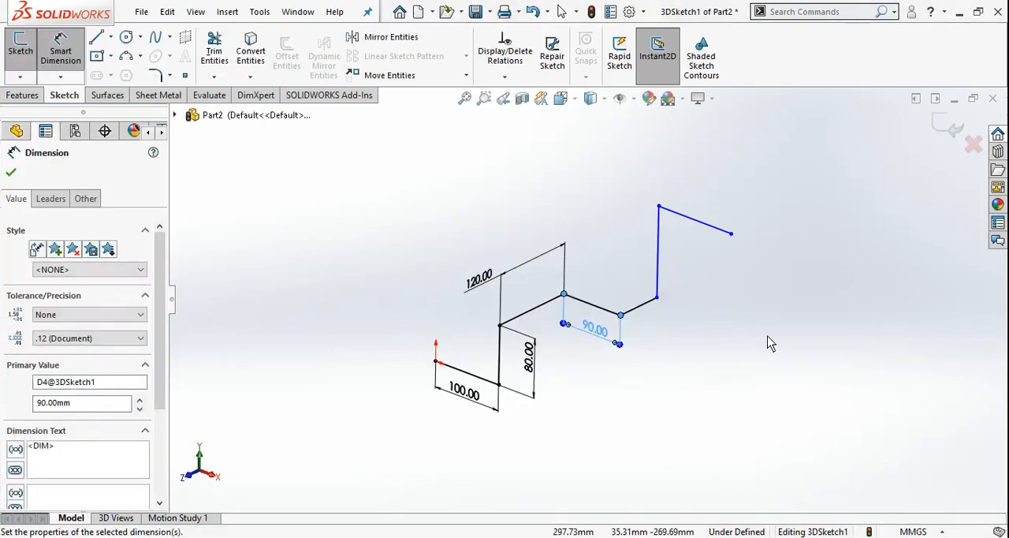
# Step: Dimension the second line along Z as 85 mm and the tall vertical line after it as 120 mm
pyautogui.click(641, 307)
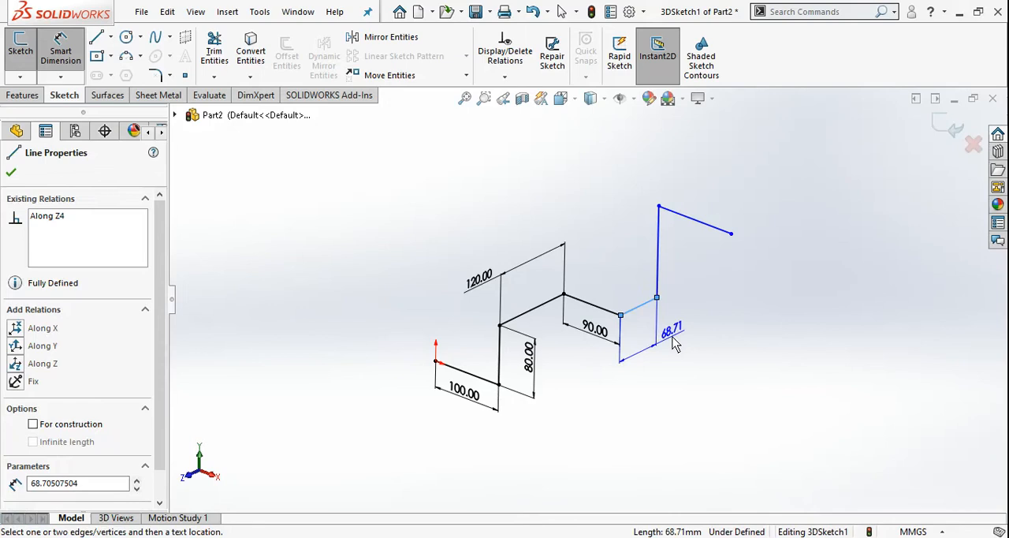
pyautogui.click(717, 363)
pyautogui.write('8')
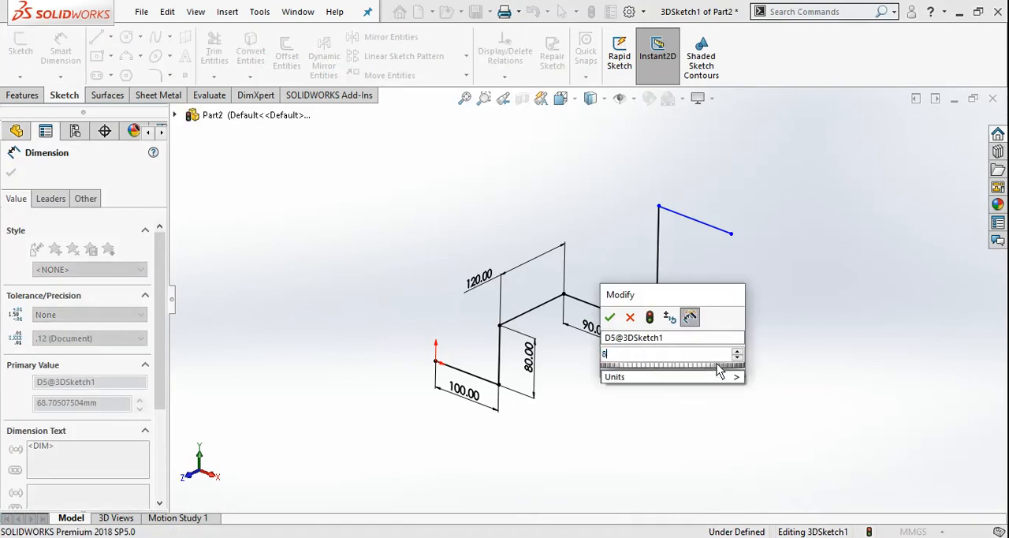
pyautogui.press('Return')
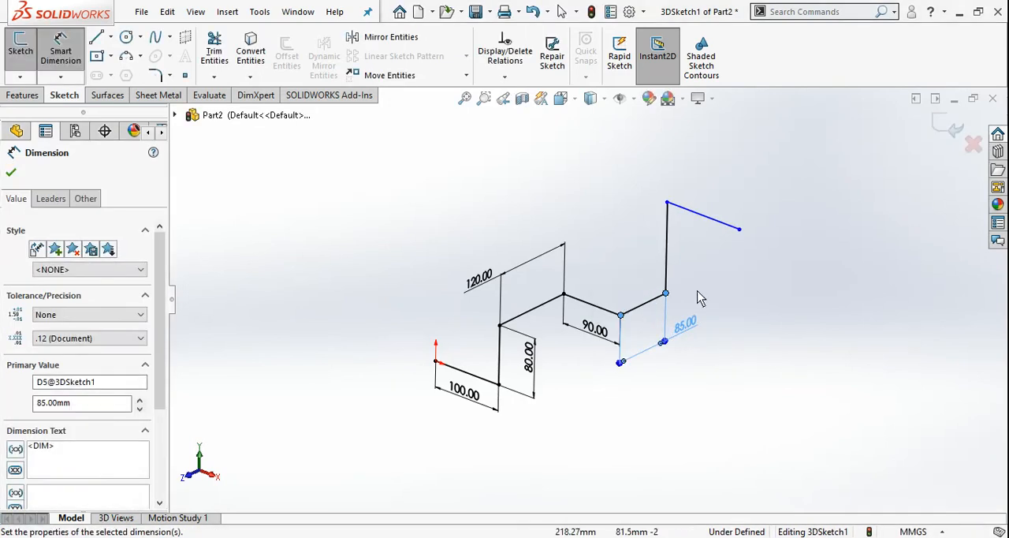
pyautogui.click(668, 260)
pyautogui.click(633, 252)
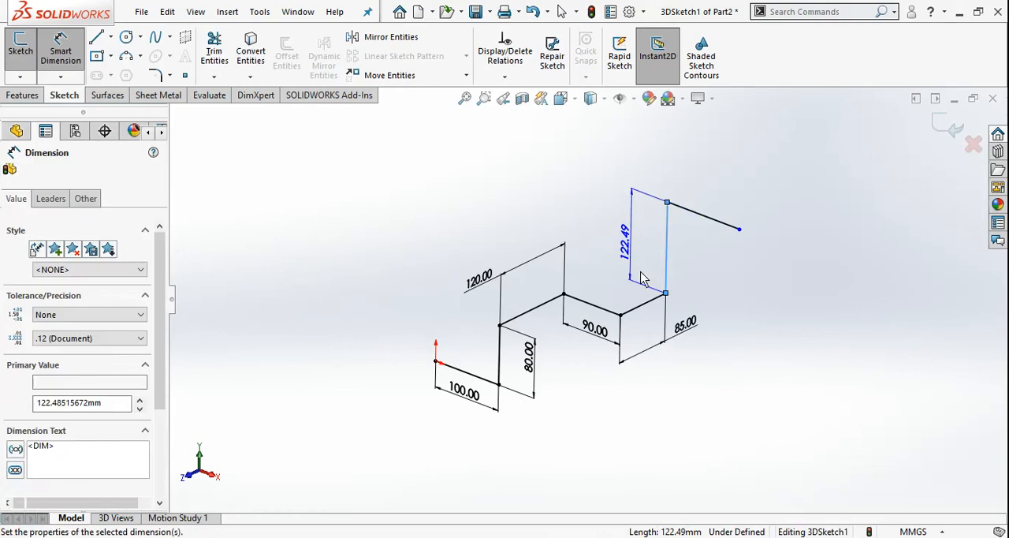
pyautogui.write('120')
pyautogui.press('Return')
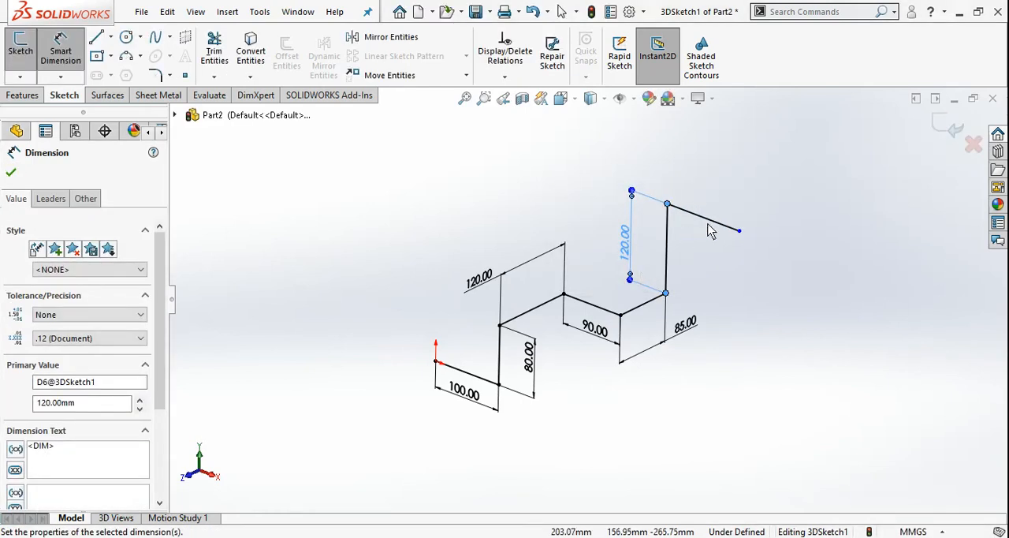
# Step: Dimension the last line at the free end of the chain as 100 mm and finish dimensioning
pyautogui.click(713, 220)
pyautogui.click(717, 182)
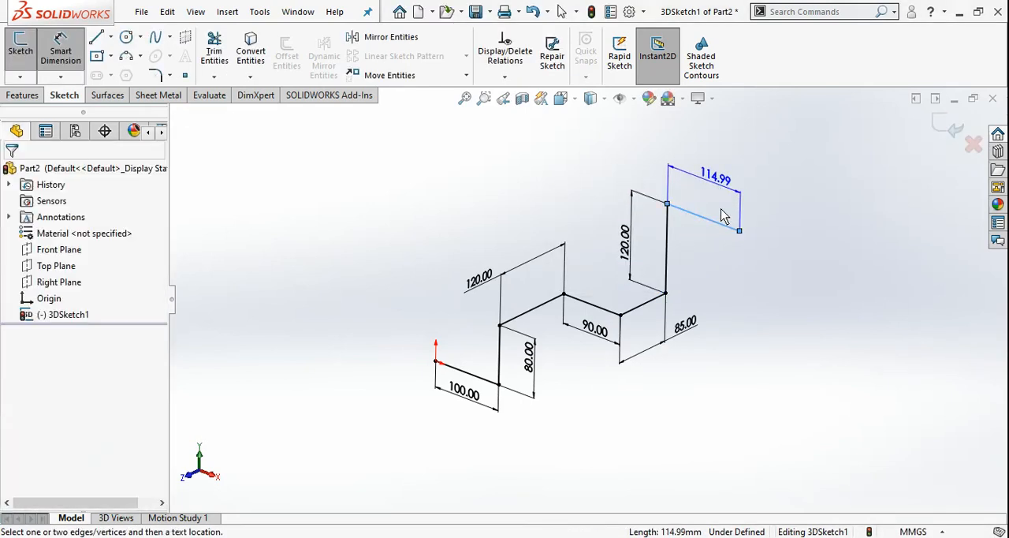
pyautogui.write('90')
pyautogui.press('Return')
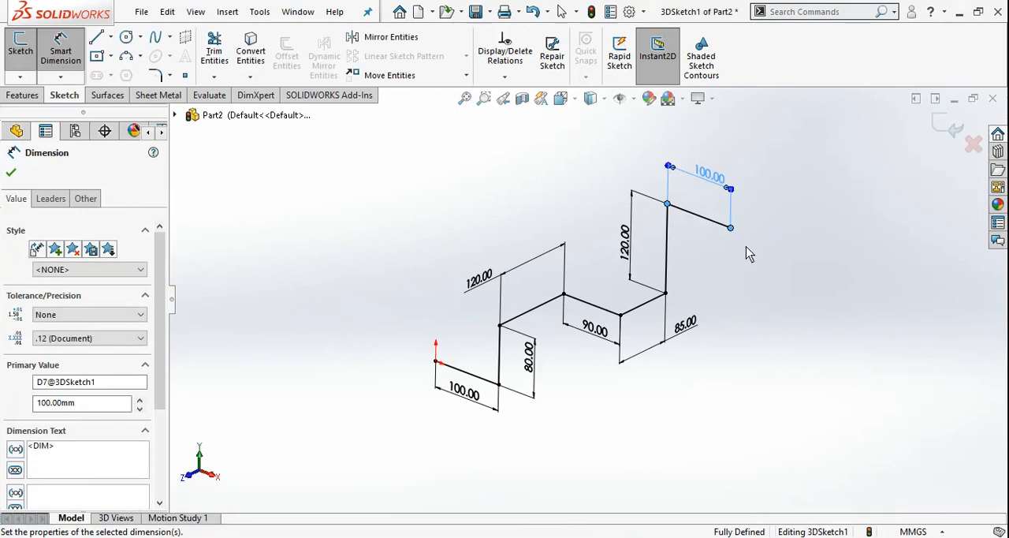
pyautogui.press('Escape')
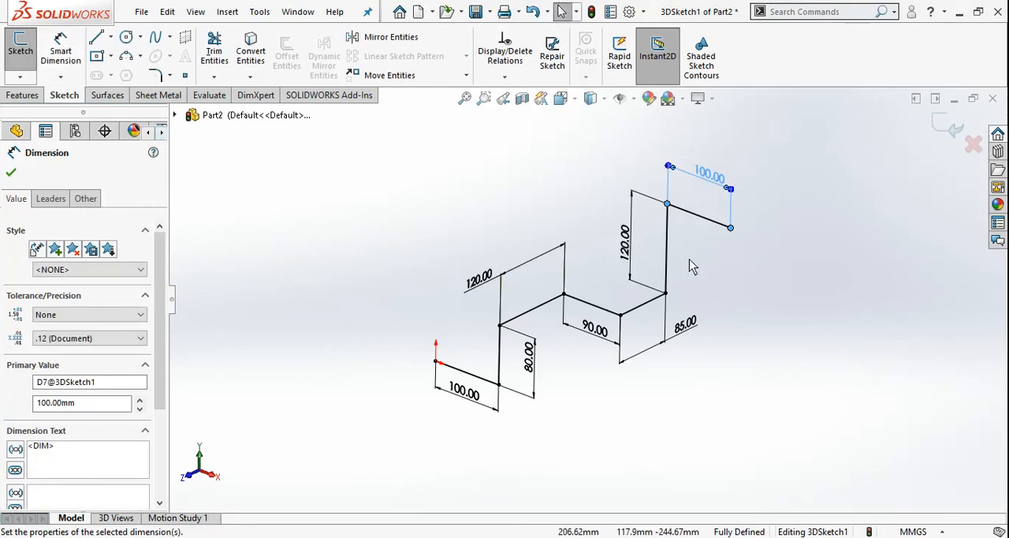
# Step: Apply 15 mm sketch fillets to all six corners of the line chain
pyautogui.click(745, 287)
pyautogui.moveTo(745, 286)
pyautogui.mouseDown(button='middle')
pyautogui.moveTo(637, 286)
pyautogui.moveTo(613, 313)
pyautogui.moveTo(636, 241)
pyautogui.mouseUp(button='middle')
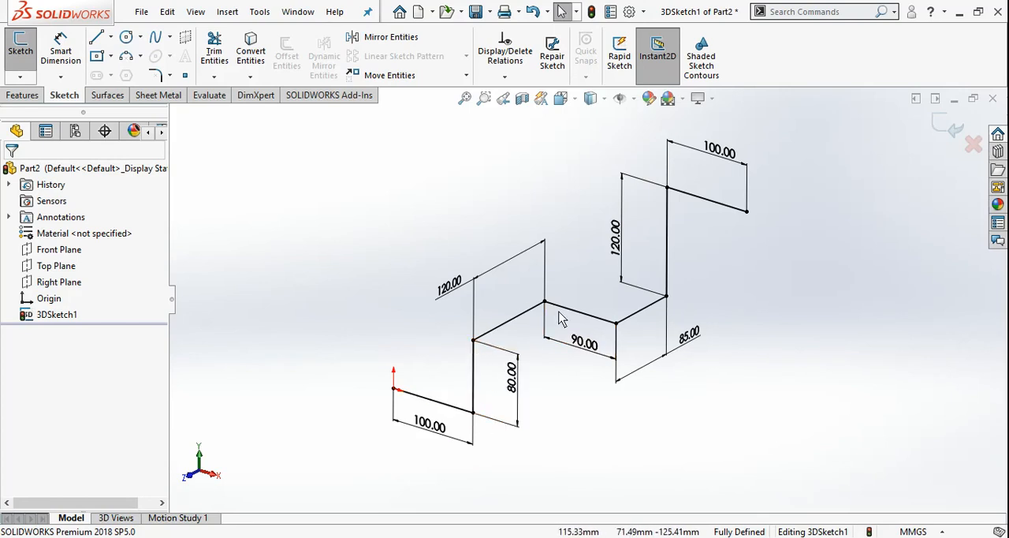
pyautogui.click(171, 76)
pyautogui.click(194, 95)
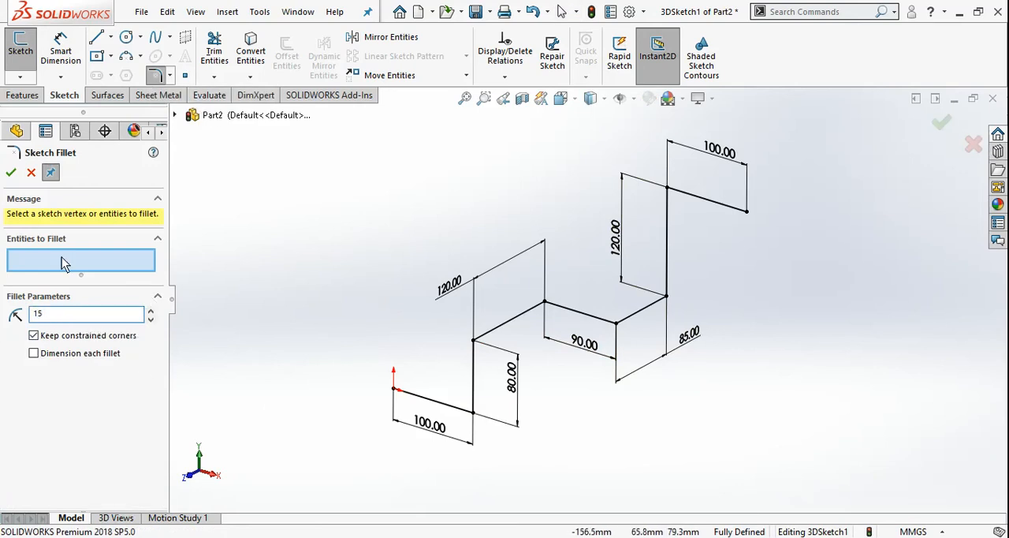
pyautogui.click(476, 416)
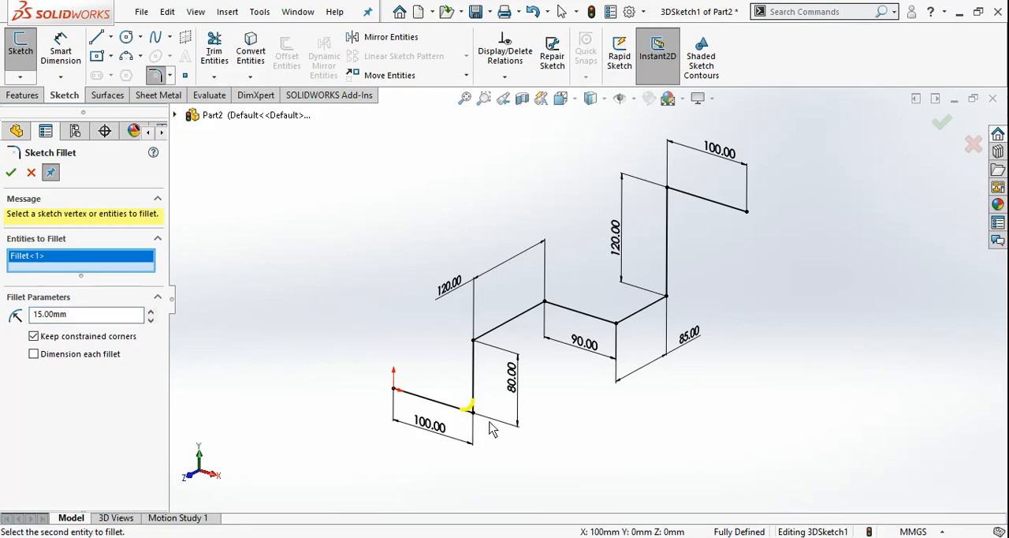
pyautogui.click(474, 343)
pyautogui.click(546, 303)
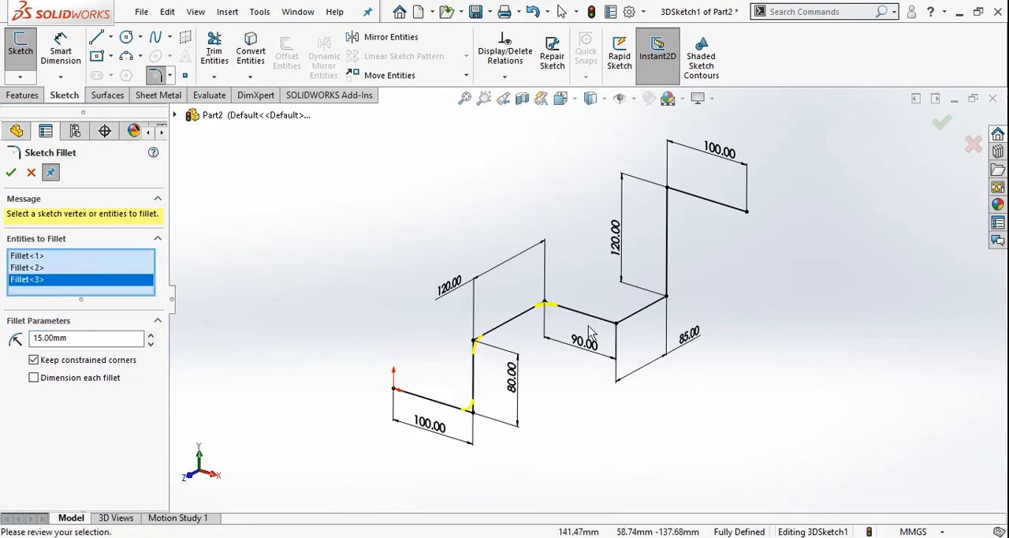
pyautogui.click(617, 324)
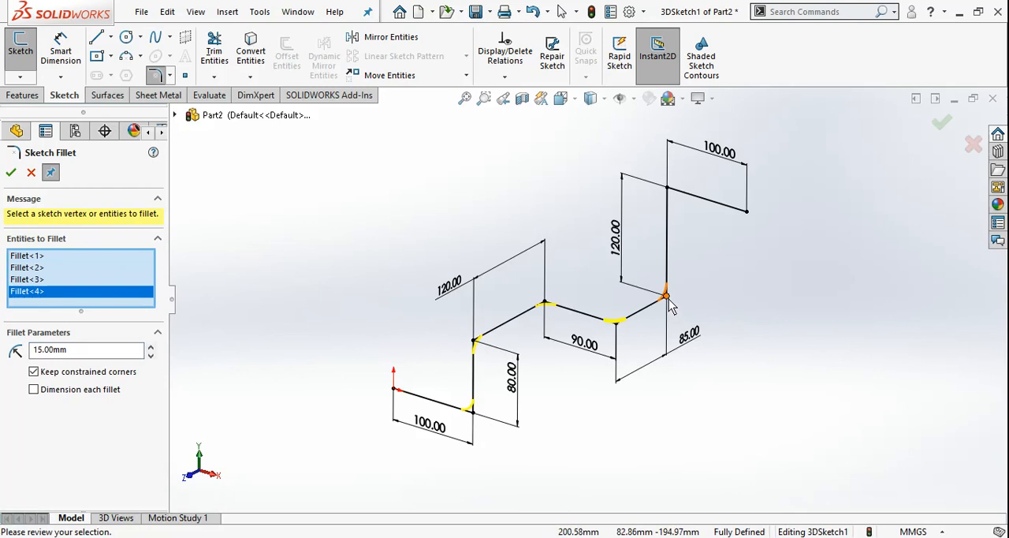
pyautogui.click(667, 295)
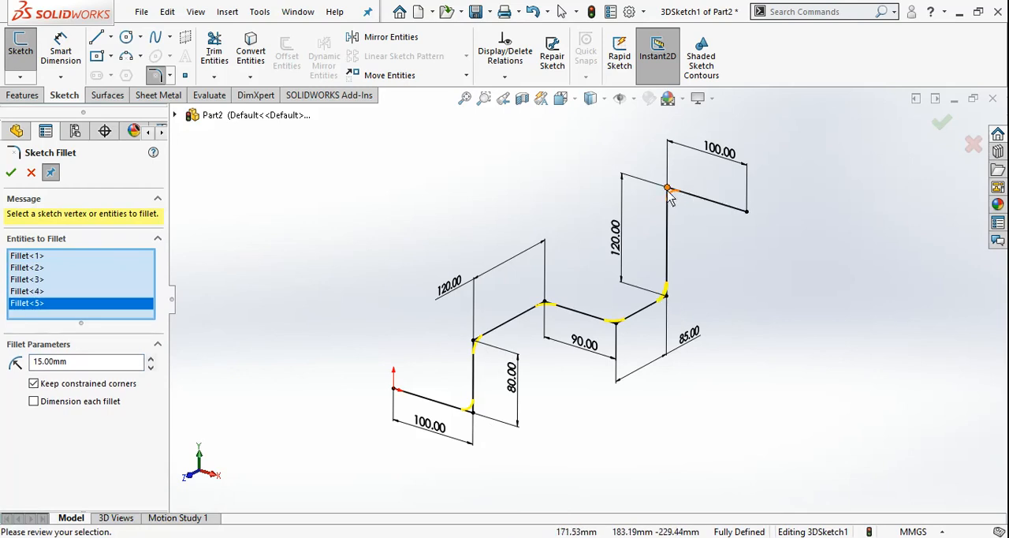
pyautogui.click(669, 196)
pyautogui.moveTo(543, 360)
pyautogui.mouseDown(button='middle')
pyautogui.moveTo(504, 345)
pyautogui.moveTo(546, 355)
pyautogui.mouseUp(button='middle')
pyautogui.click(11, 173)
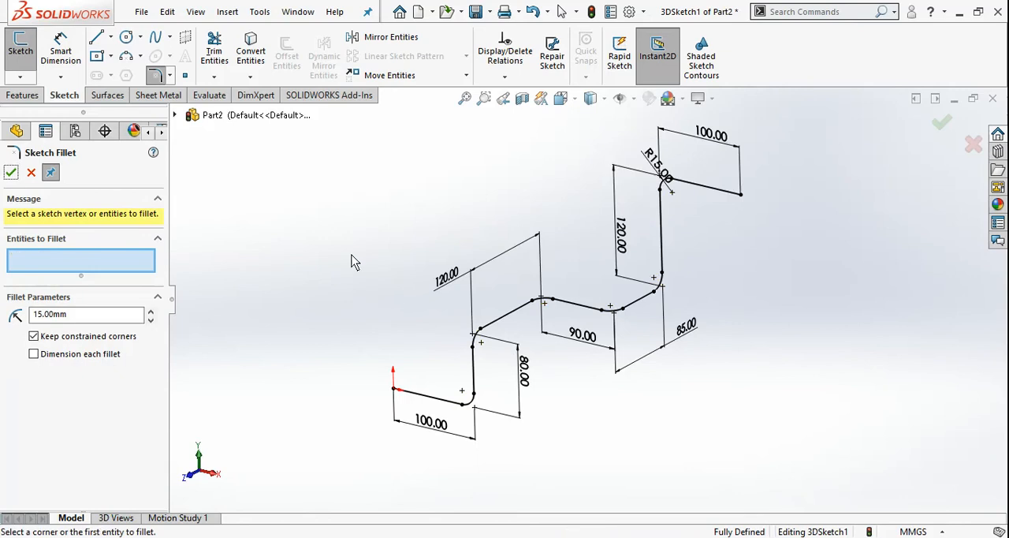
# Step: Close the Sketch Fillet command and exit the 3D sketch
pyautogui.moveTo(354, 261)
pyautogui.mouseDown(button='middle')
pyautogui.moveTo(528, 405)
pyautogui.moveTo(546, 397)
pyautogui.moveTo(590, 408)
pyautogui.moveTo(543, 418)
pyautogui.moveTo(560, 394)
pyautogui.moveTo(559, 402)
pyautogui.mouseUp(button='middle')
pyautogui.moveTo(552, 327); pyautogui.dragTo(567, 323, button='middle')
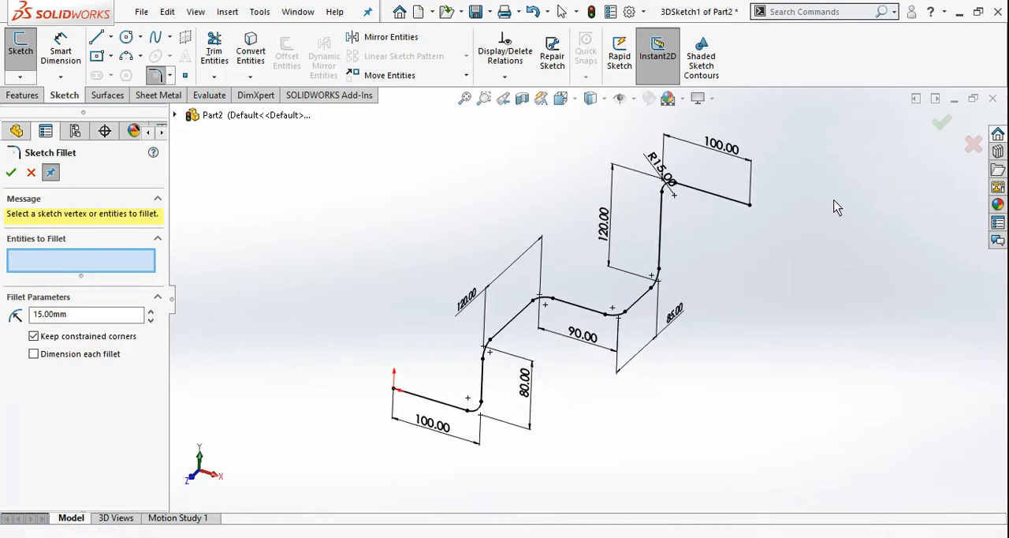
pyautogui.click(940, 123)
pyautogui.moveTo(498, 386)
pyautogui.mouseDown(button='middle')
pyautogui.moveTo(529, 333)
pyautogui.moveTo(599, 347)
pyautogui.moveTo(574, 338)
pyautogui.moveTo(624, 384)
pyautogui.moveTo(599, 369)
pyautogui.moveTo(592, 349)
pyautogui.moveTo(567, 349)
pyautogui.mouseUp(button='middle')
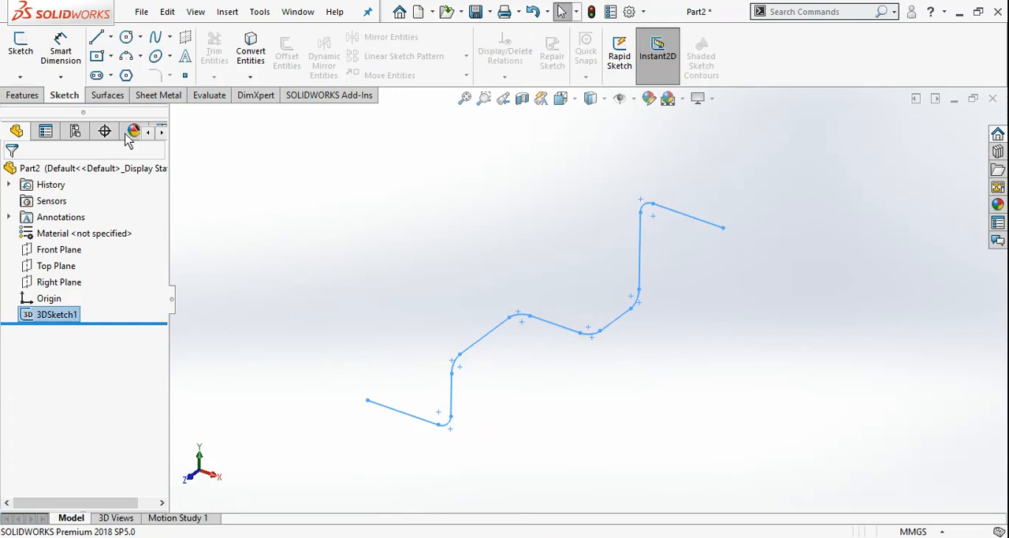
# Step: Set up a swept boss along the 3D sketch using a circular profile with a diameter of 15 mm
pyautogui.click(22, 95)
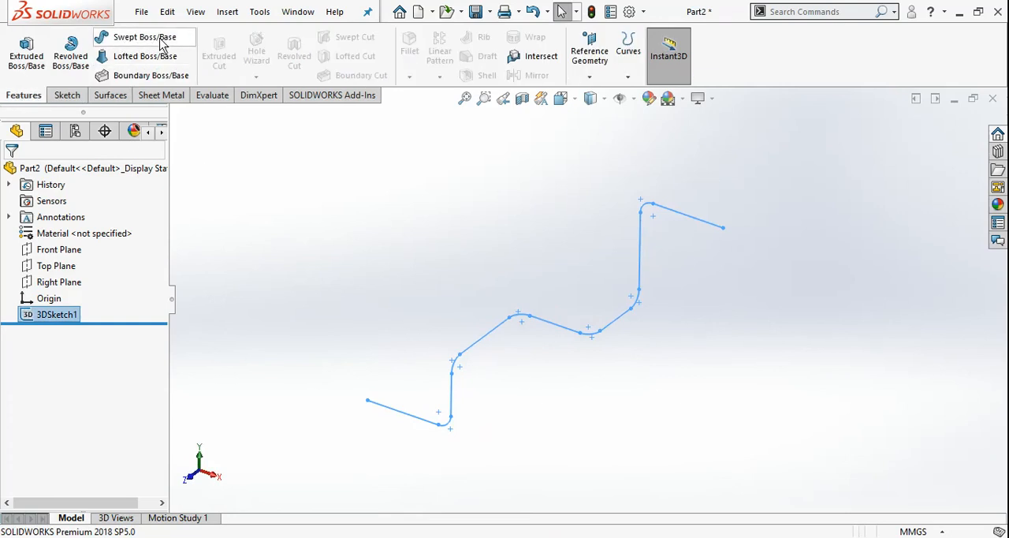
pyautogui.click(145, 37)
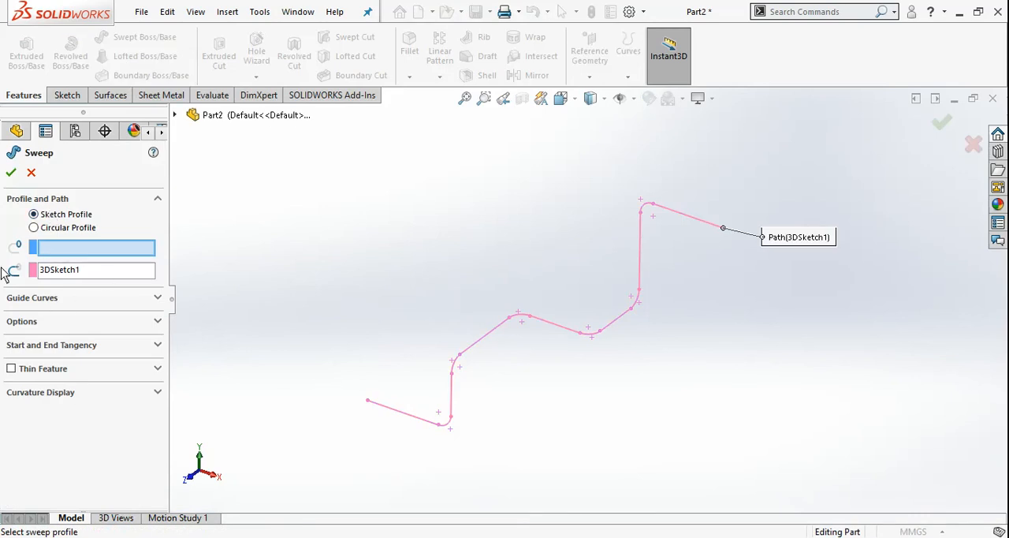
pyautogui.click(34, 227)
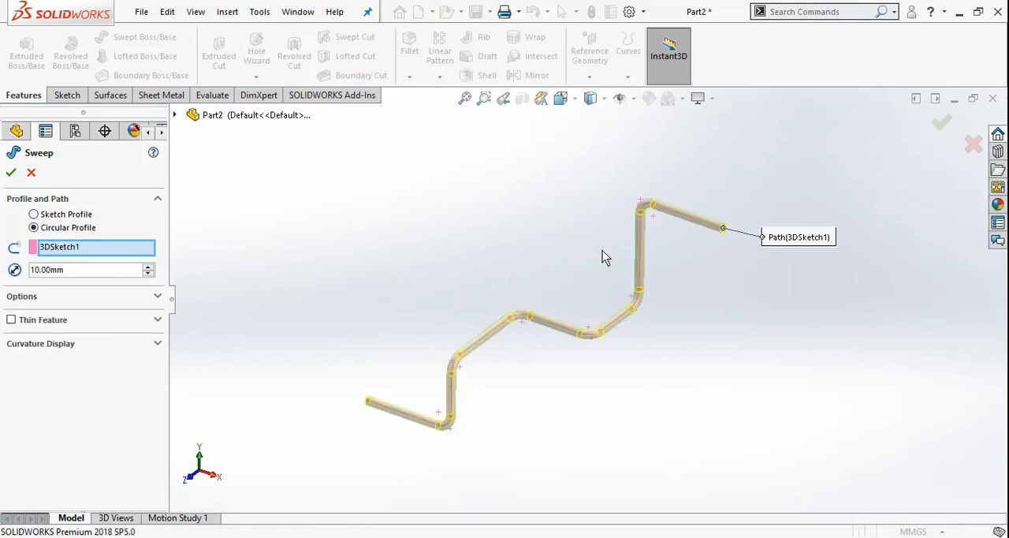
pyautogui.moveTo(427, 375); pyautogui.dragTo(454, 344, button='middle')
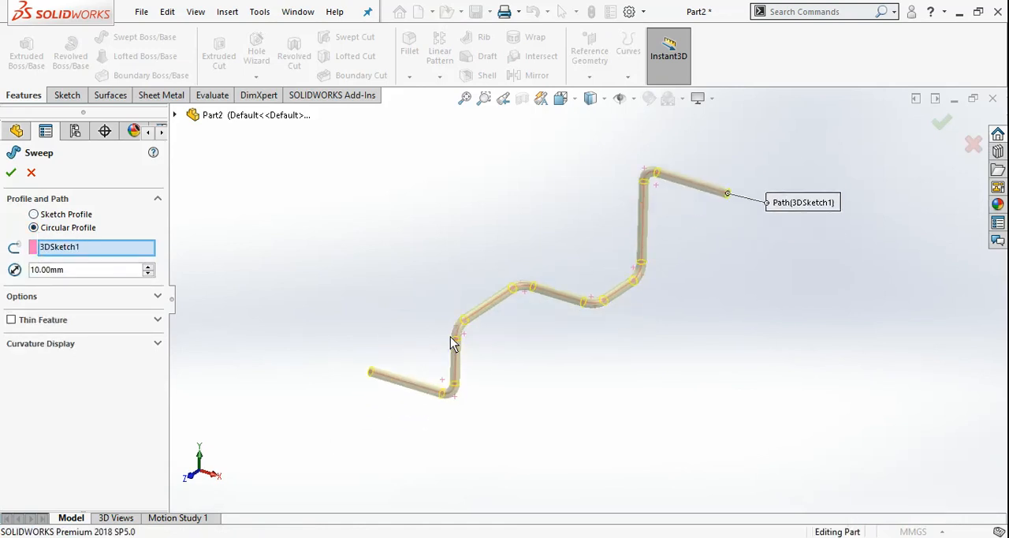
pyautogui.scroll(-1, 418, 328)
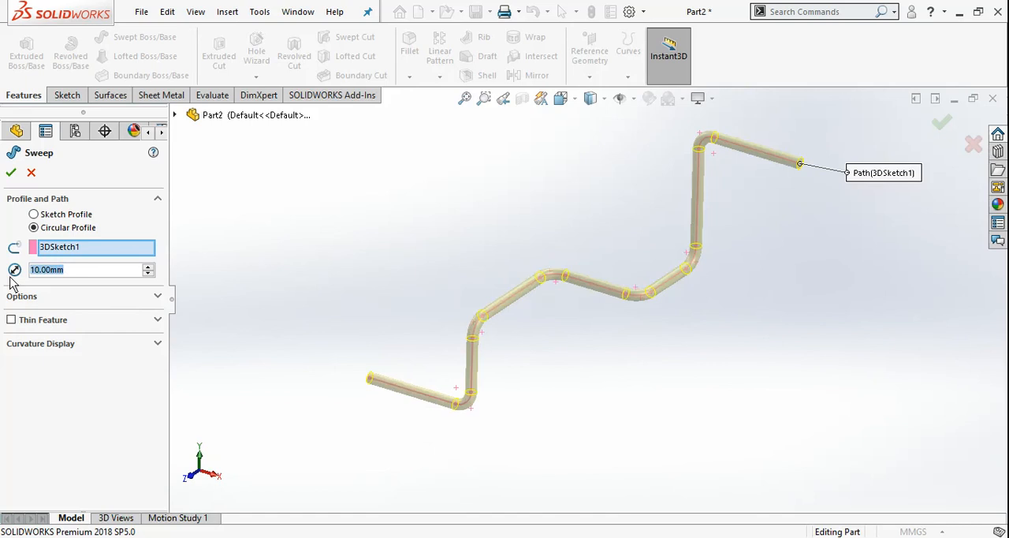
pyautogui.write('16')
pyautogui.moveTo(142, 285)
pyautogui.press('BackSpace')
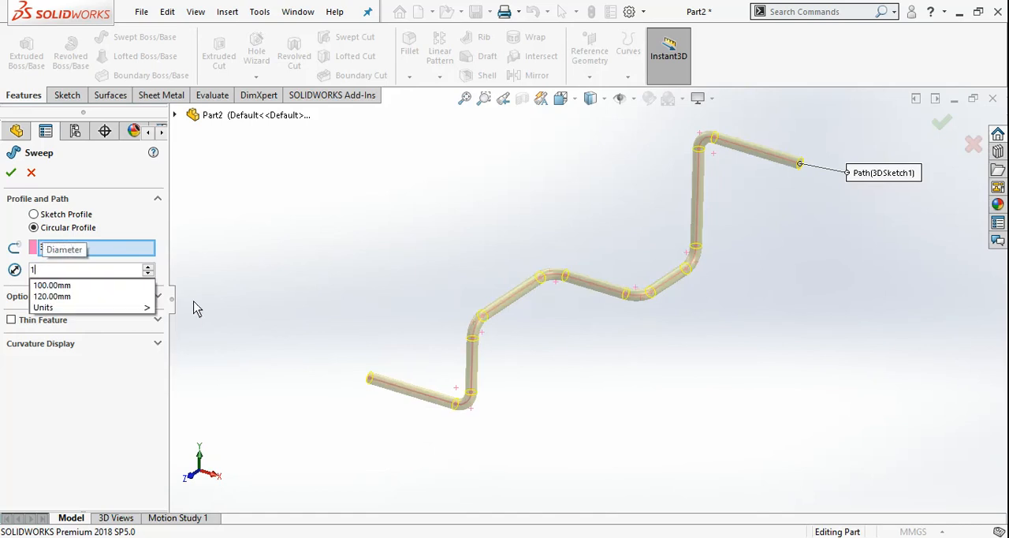
pyautogui.write('5')
pyautogui.press('Return')
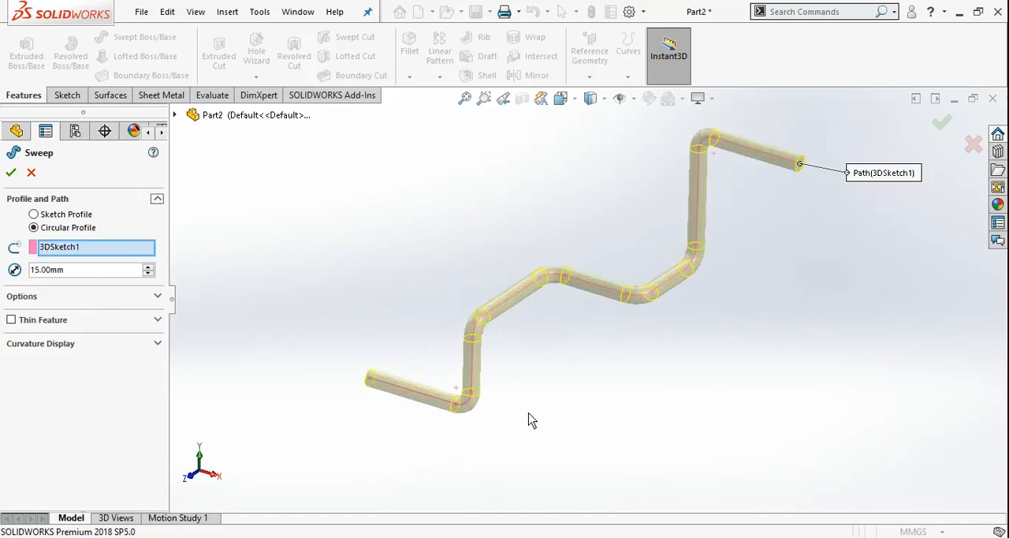
# Step: Accept the circular-profile sweep along the 3D sketch to create the bent pipe body
pyautogui.moveTo(531, 420); pyautogui.dragTo(521, 396, button='middle')
pyautogui.moveTo(535, 344); pyautogui.dragTo(477, 350, button='middle')
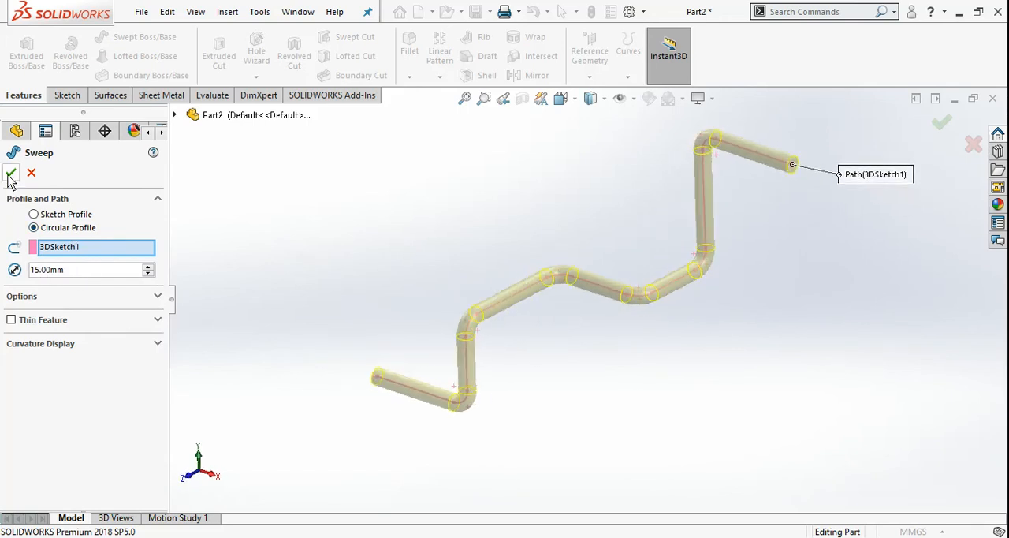
pyautogui.press('Return')
pyautogui.moveTo(515, 232); pyautogui.dragTo(640, 356, button='middle')
pyautogui.click(67, 95)
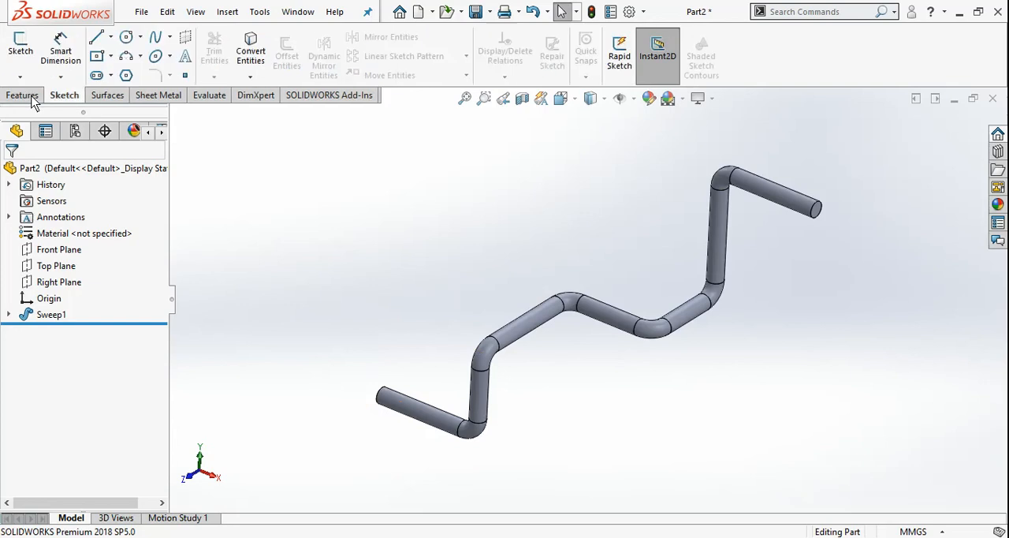
pyautogui.click(20, 76)
pyautogui.click(475, 248)
pyautogui.moveTo(553, 390)
pyautogui.mouseDown(button='middle')
pyautogui.moveTo(507, 337)
pyautogui.moveTo(575, 395)
pyautogui.moveTo(566, 346)
pyautogui.moveTo(568, 371)
pyautogui.moveTo(579, 367)
pyautogui.mouseUp(button='middle')
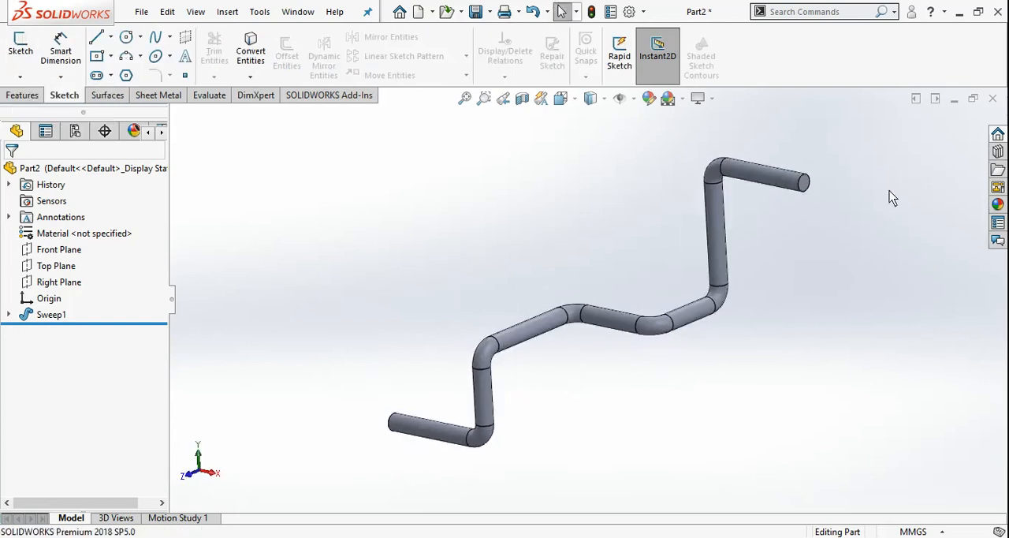
# Step: Close the bent pipe part without saving it and create a new part document
pyautogui.click(994, 100)
pyautogui.click(506, 289)
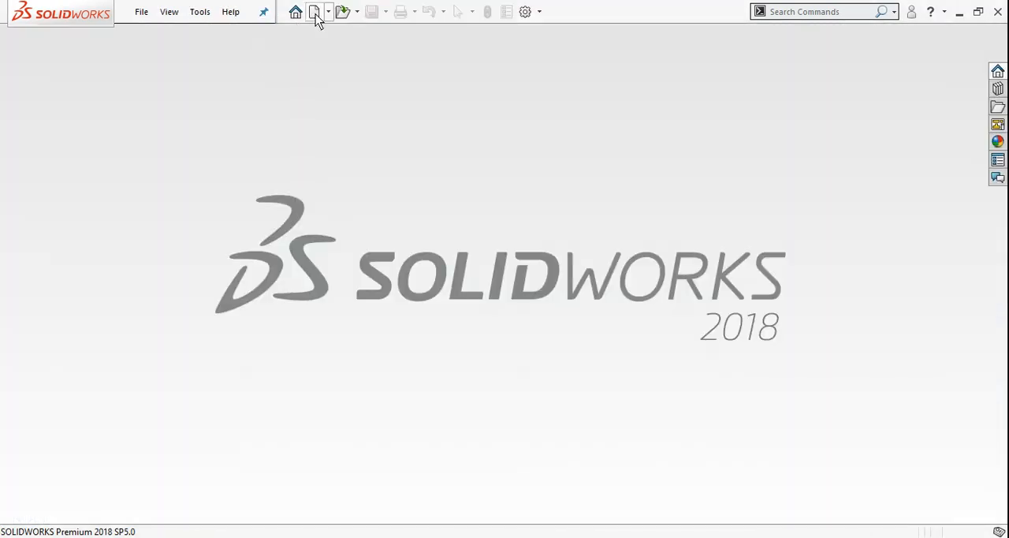
pyautogui.hotkey('ctrl', 'n')
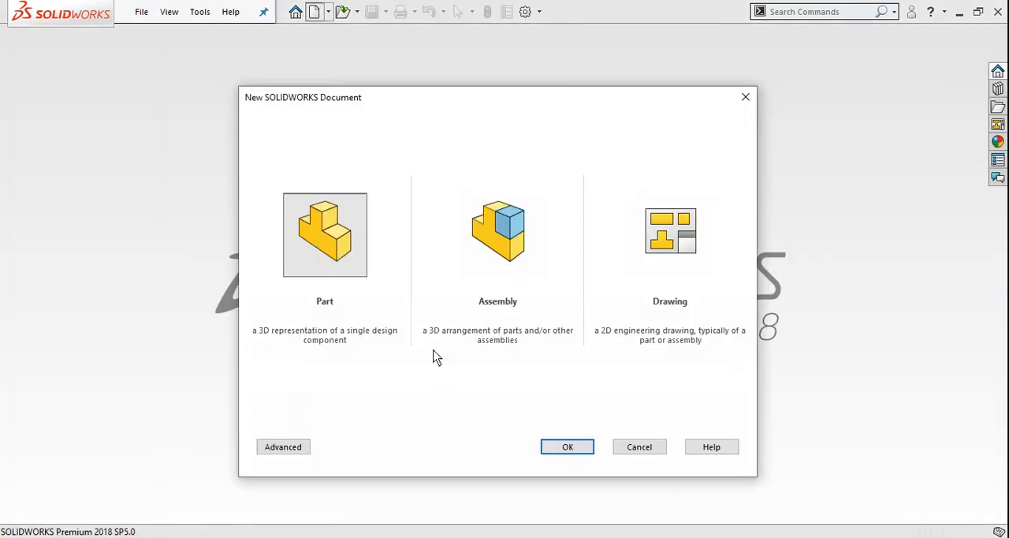
pyautogui.press('Return')
# Step: Switch to the Notepad topic list and highlight the Instant 2D, Shaded Sketch Contours and Rapid Sketch entries
pyautogui.hotkey('alt', 'Tab')
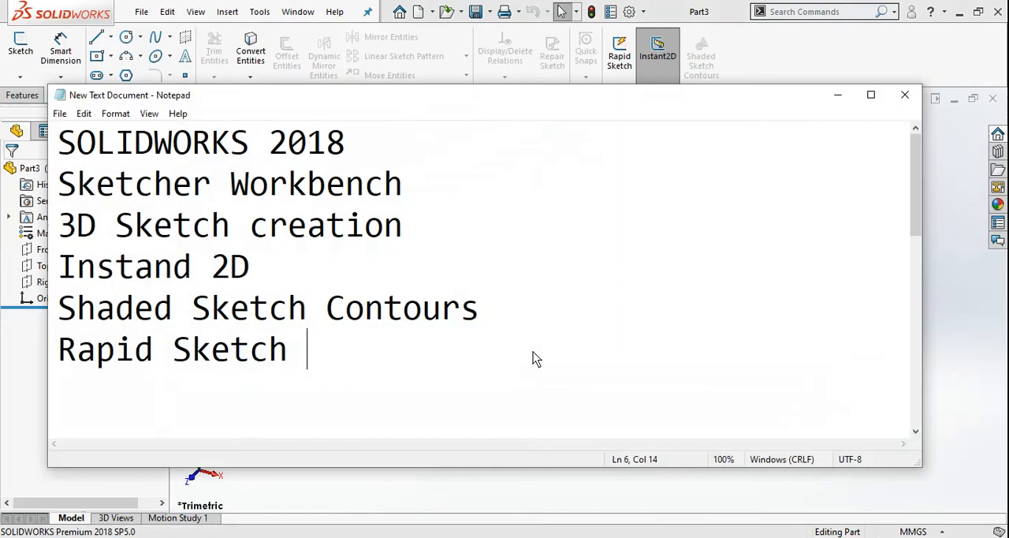
pyautogui.moveTo(76, 276); pyautogui.dragTo(281, 286)
pyautogui.click(265, 350)
pyautogui.moveTo(265, 349); pyautogui.dragTo(251, 349)
pyautogui.moveTo(69, 319); pyautogui.dragTo(462, 341)
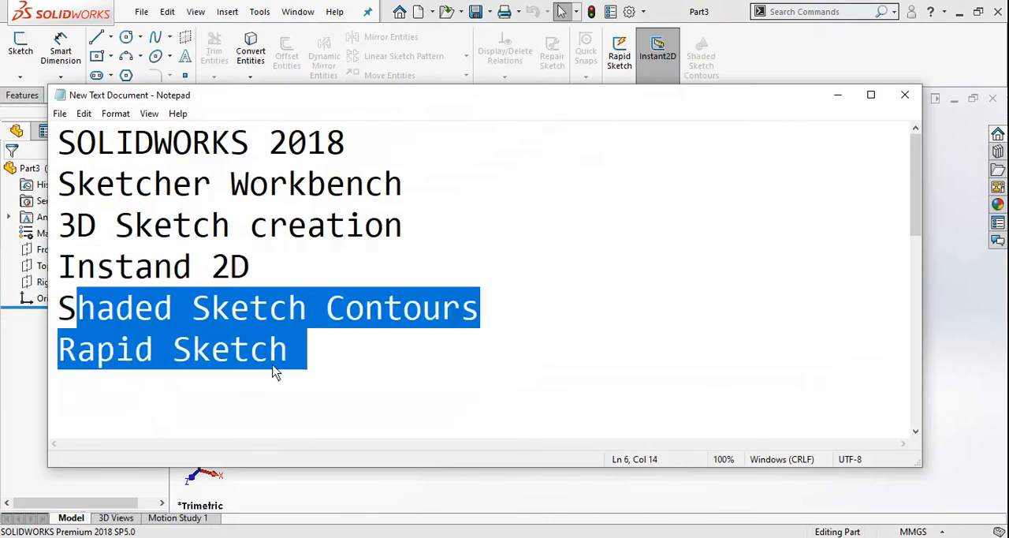
pyautogui.click(213, 367)
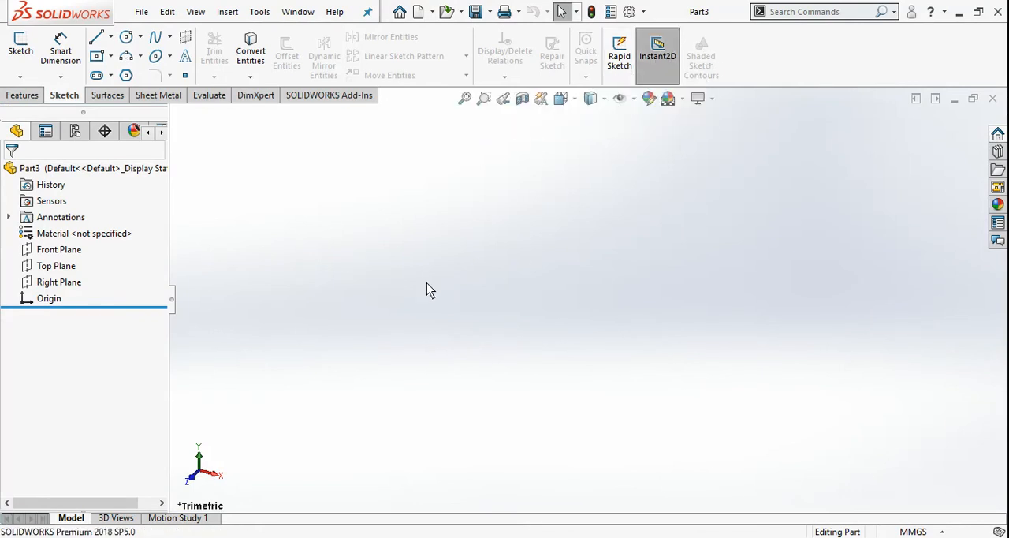
# Step: Sketch a center rectangle of about 133 by 82 mm on the Front Plane, centred on the origin
pyautogui.click(95, 63)
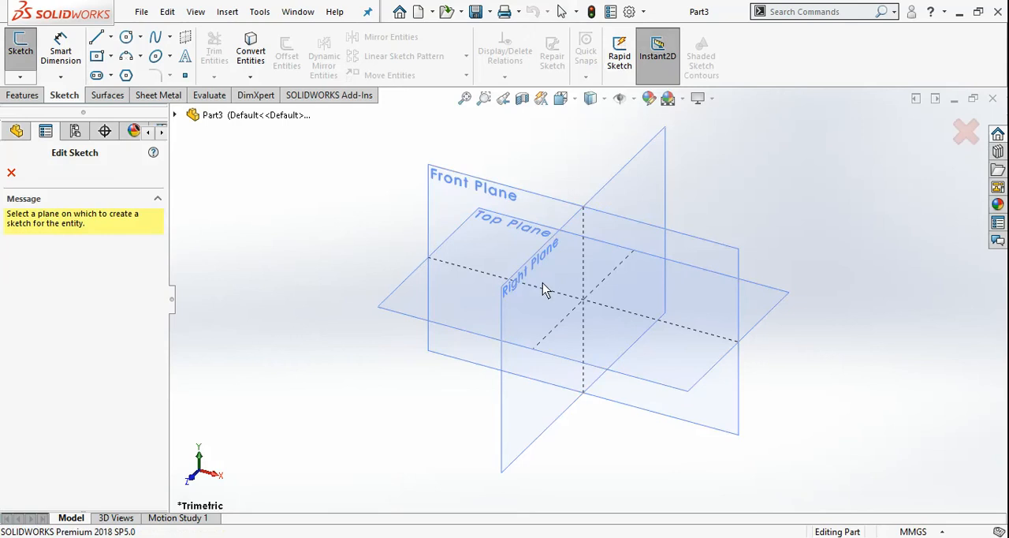
pyautogui.click(10, 174)
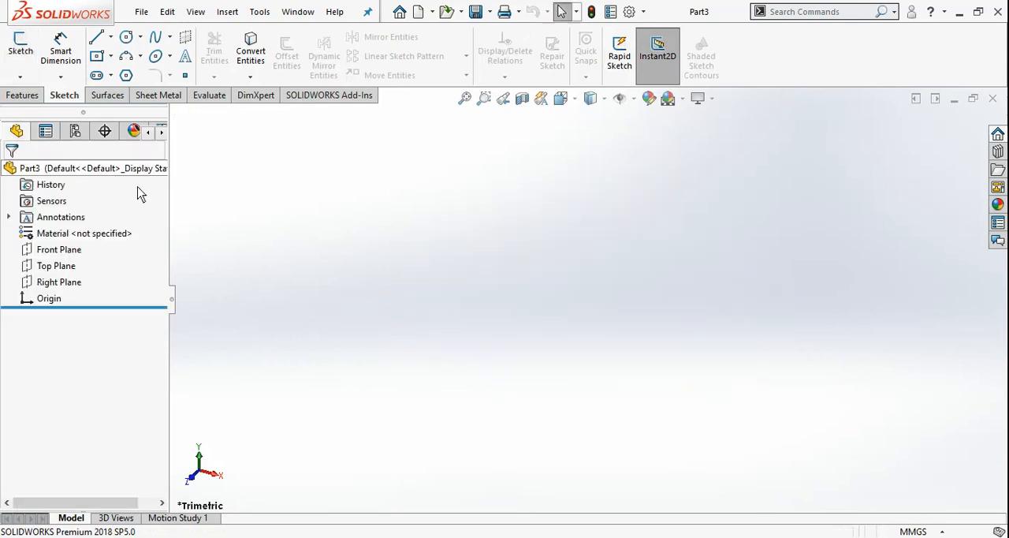
pyautogui.click(20, 47)
pyautogui.click(469, 200)
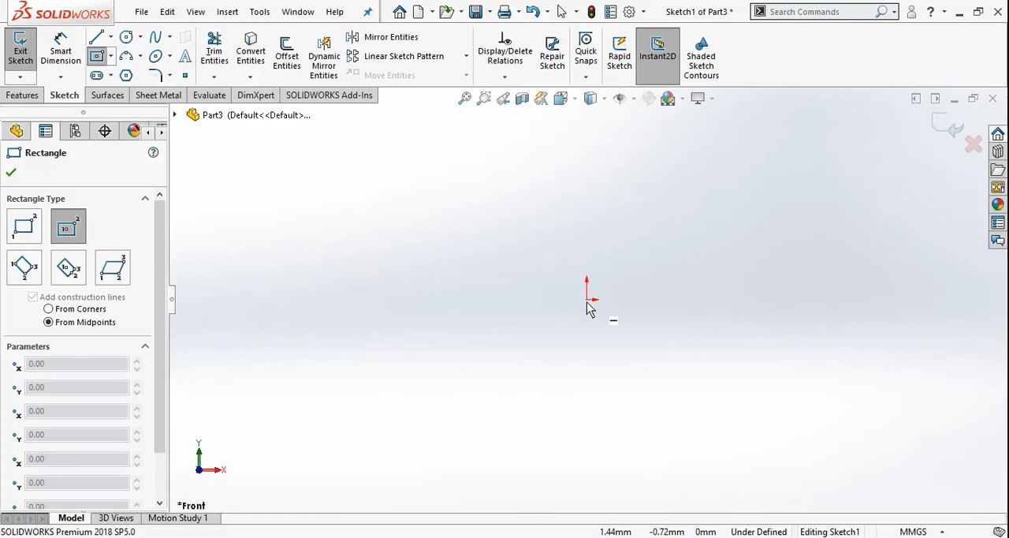
pyautogui.click(587, 299)
pyautogui.click(757, 193)
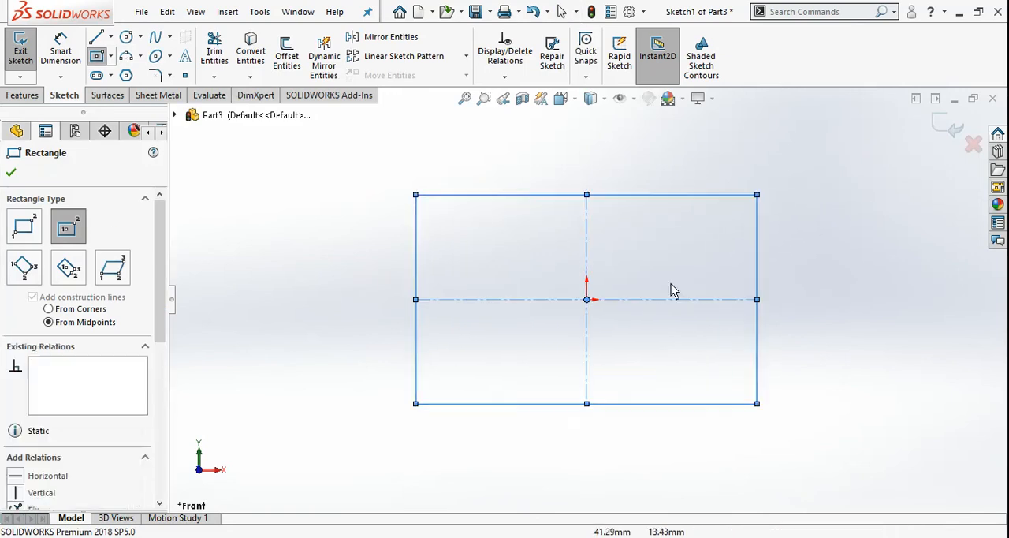
pyautogui.click(12, 173)
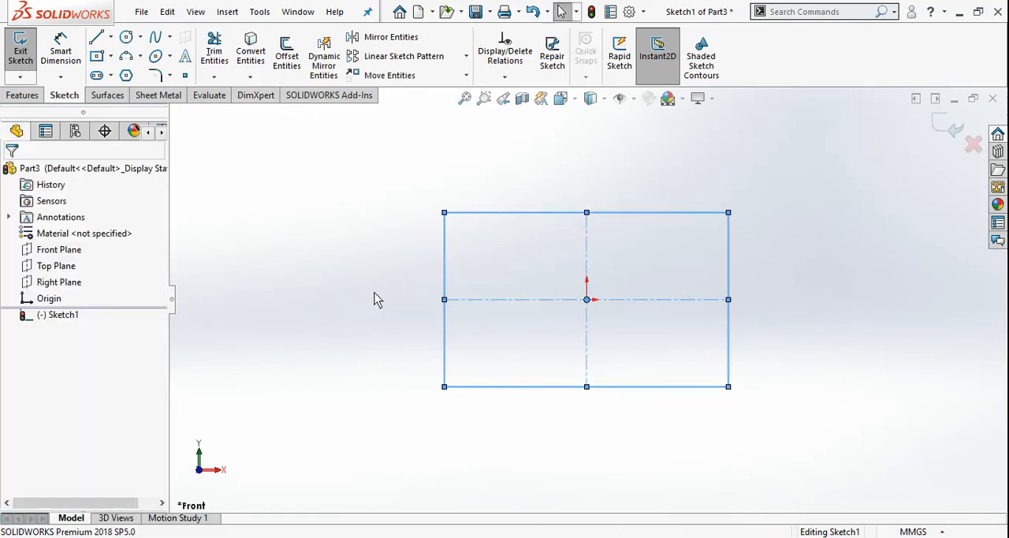
# Step: Dimension the rectangle's width and height, accepting the sizes as drawn, and finish dimensioning
pyautogui.press('d')
pyautogui.click(544, 213)
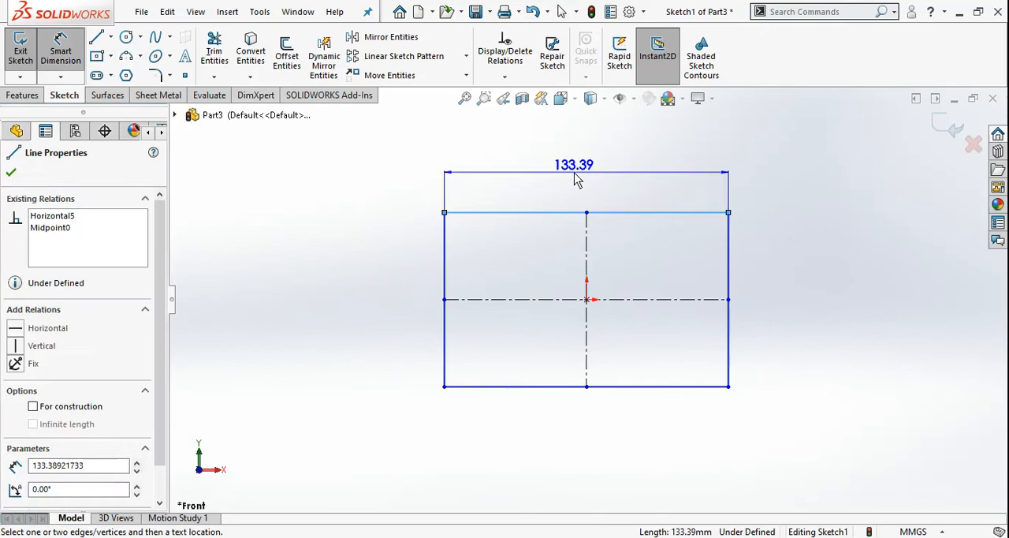
pyautogui.click(581, 181)
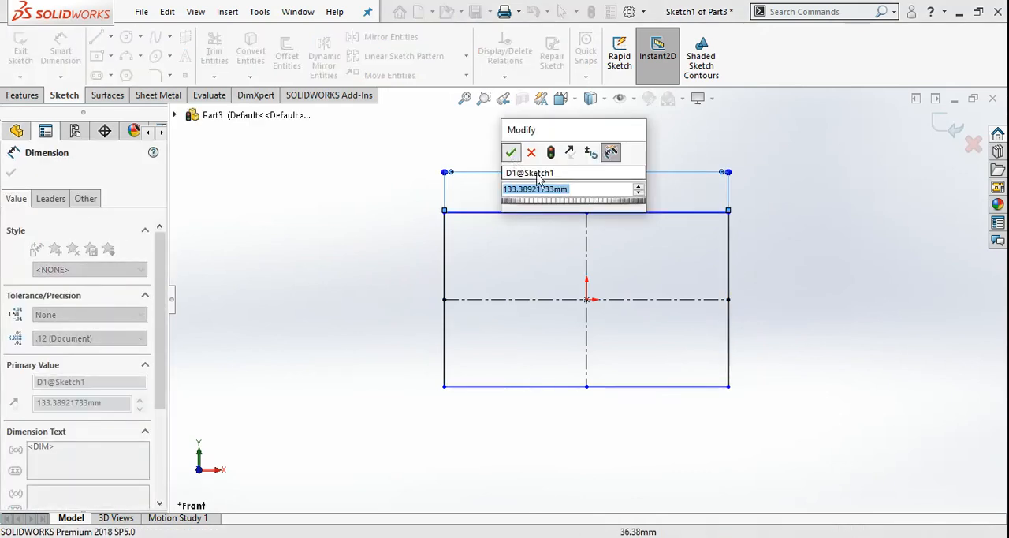
pyautogui.press('Return')
pyautogui.click(728, 291)
pyautogui.click(775, 293)
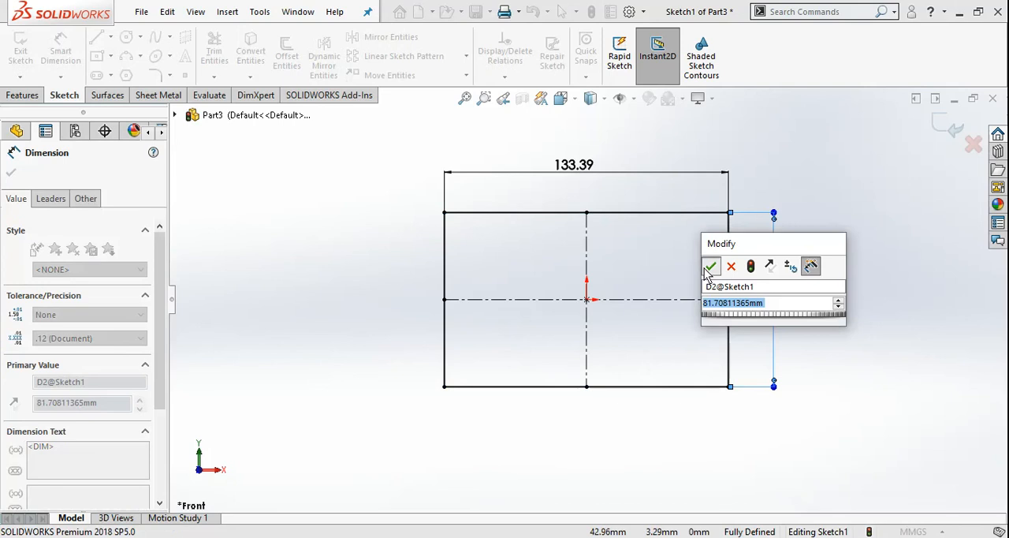
pyautogui.click(710, 268)
pyautogui.press('Escape')
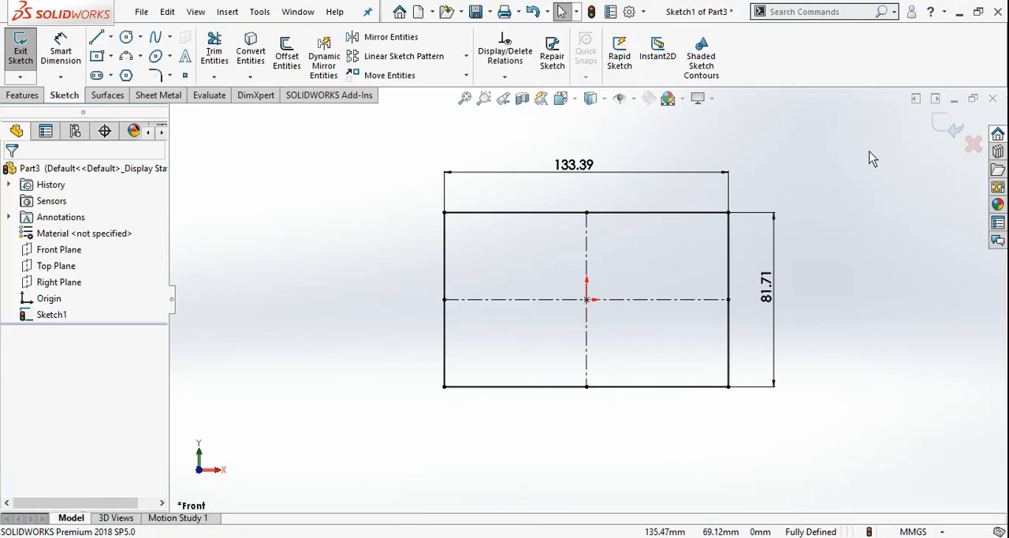
# Step: Try to resize the rectangle by pulling the end of its width dimension with Instant2D off
pyautogui.click(642, 181)
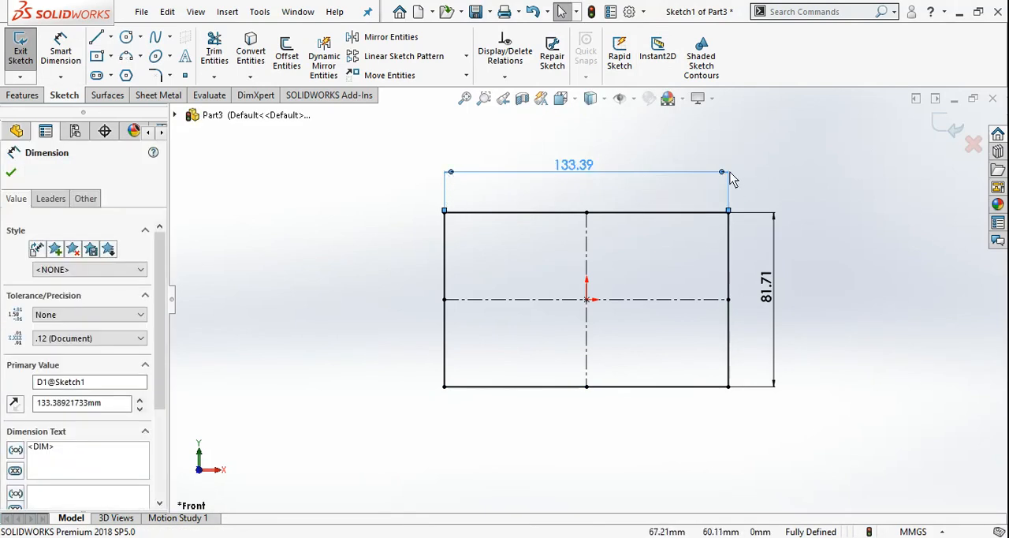
pyautogui.moveTo(730, 180)
pyautogui.mouseDown()
pyautogui.moveTo(788, 174)
pyautogui.moveTo(694, 179)
pyautogui.moveTo(748, 179)
pyautogui.moveTo(738, 185)
pyautogui.mouseUp()
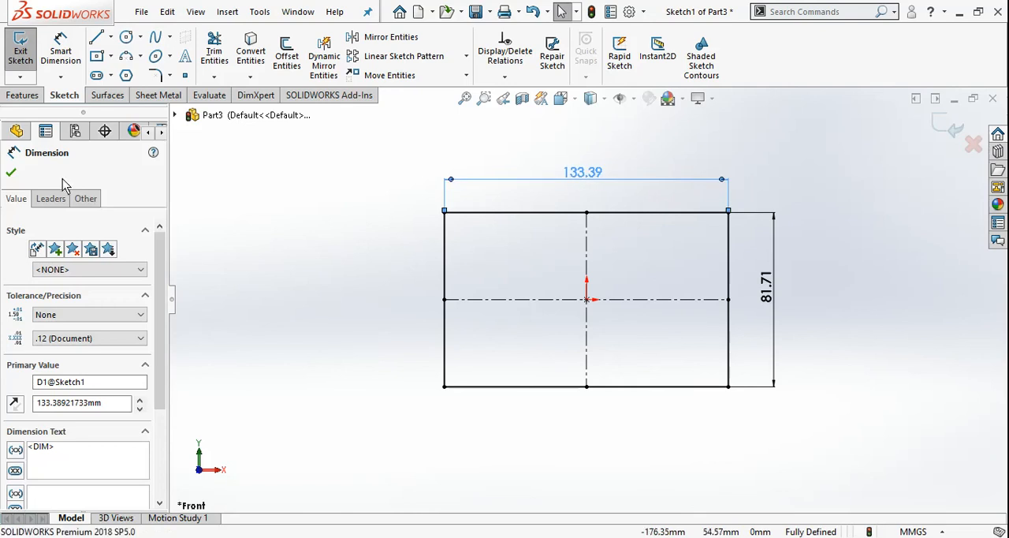
pyautogui.click(11, 172)
# Step: Turn on Instant2D and stretch the rectangle's width dimension by its end handle to about 144 mm
pyautogui.click(657, 51)
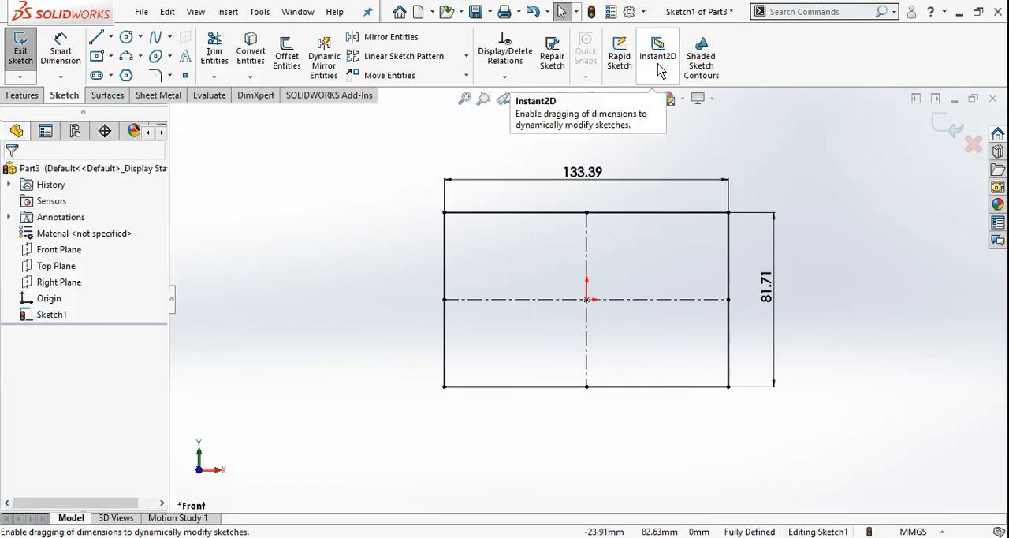
pyautogui.click(503, 183)
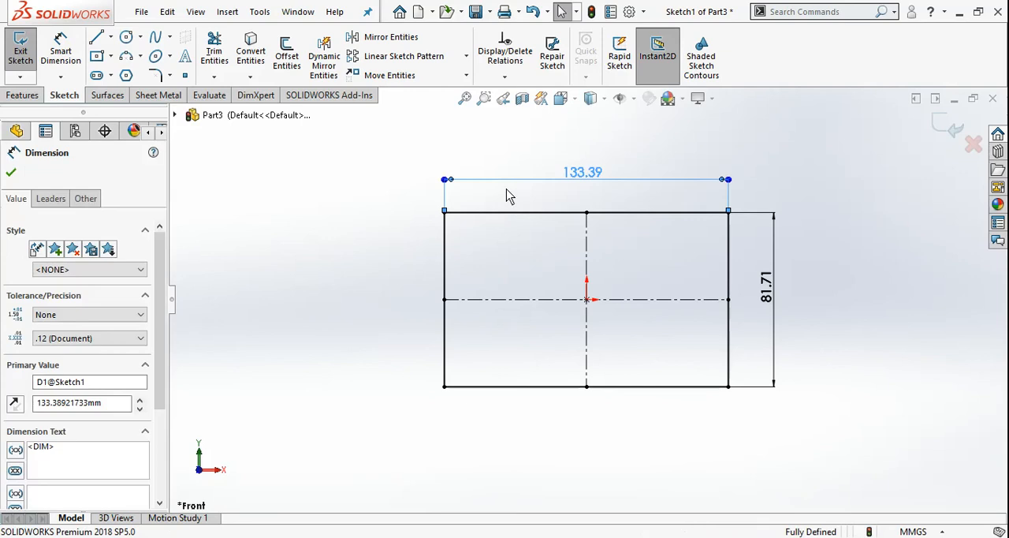
pyautogui.scroll(-1, 479, 183)
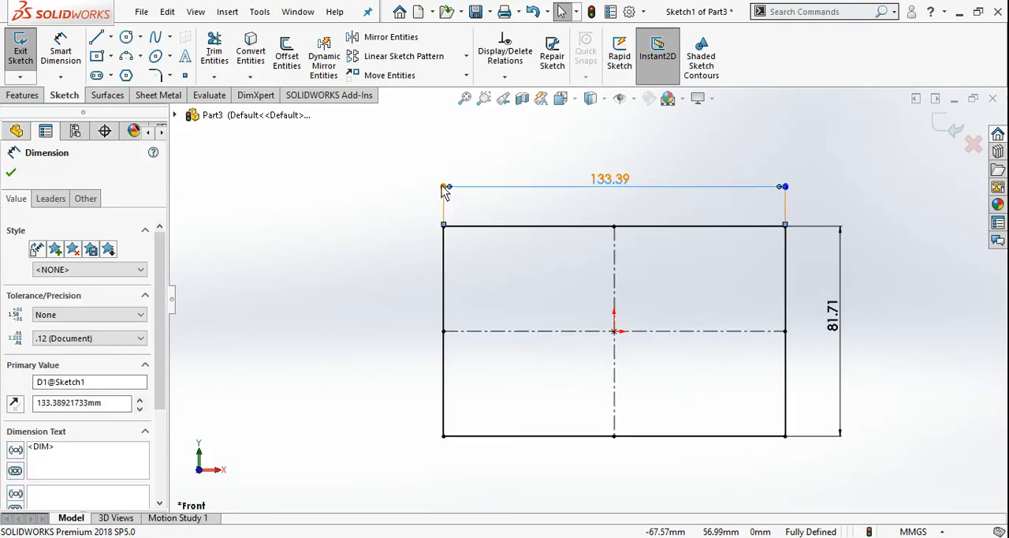
pyautogui.moveTo(444, 190)
pyautogui.mouseDown()
pyautogui.moveTo(360, 184)
pyautogui.moveTo(433, 169)
pyautogui.moveTo(576, 172)
pyautogui.moveTo(370, 187)
pyautogui.moveTo(430, 186)
pyautogui.mouseUp()
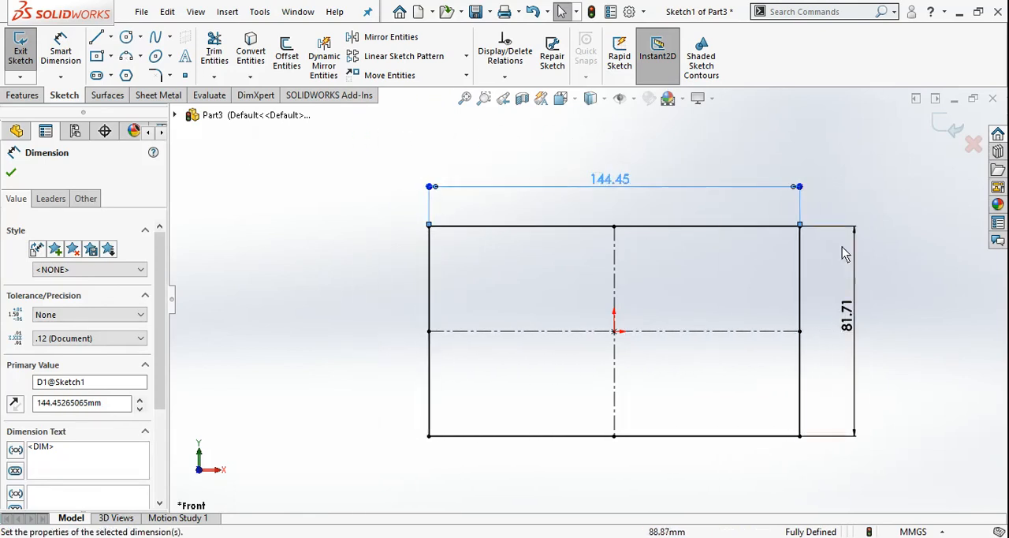
# Step: Stretch the rectangle's height dimension by its end handle to about 92 mm, and turn Instant2D off
pyautogui.click(855, 305)
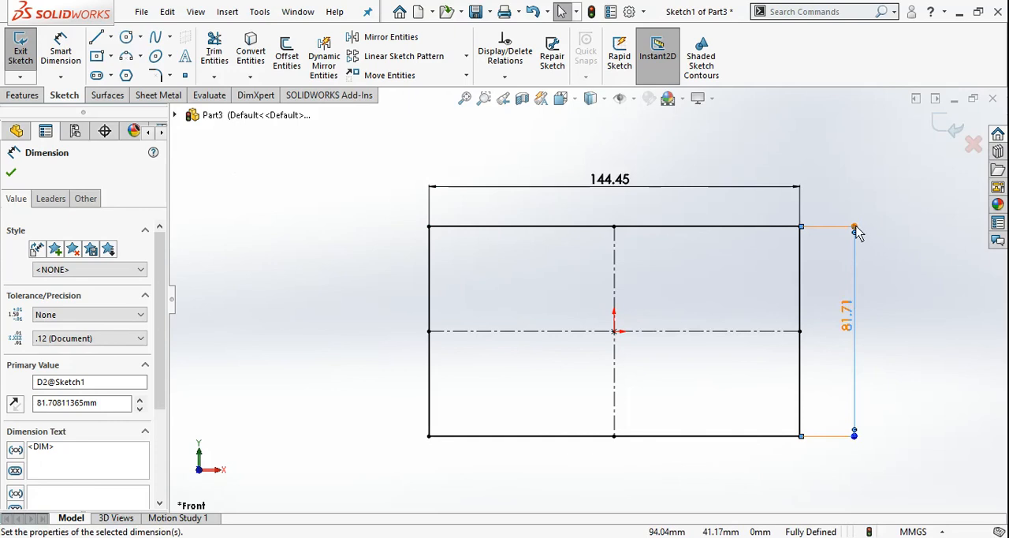
pyautogui.moveTo(856, 228); pyautogui.dragTo(837, 204)
pyautogui.click(658, 55)
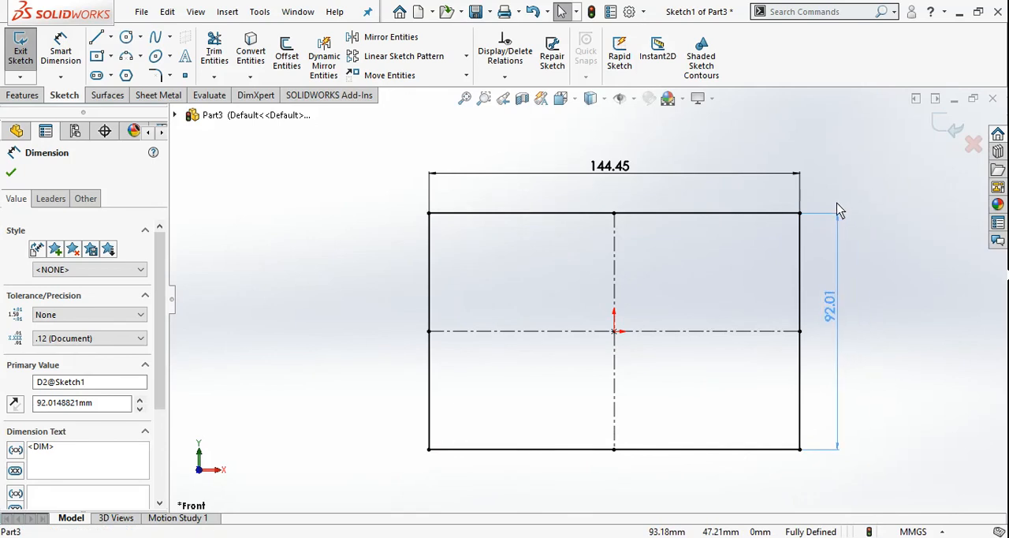
pyautogui.click(905, 282)
# Step: Turn Instant2D back on and shrink the rectangle's width dimension by its end handle to about 143 mm
pyautogui.click(657, 55)
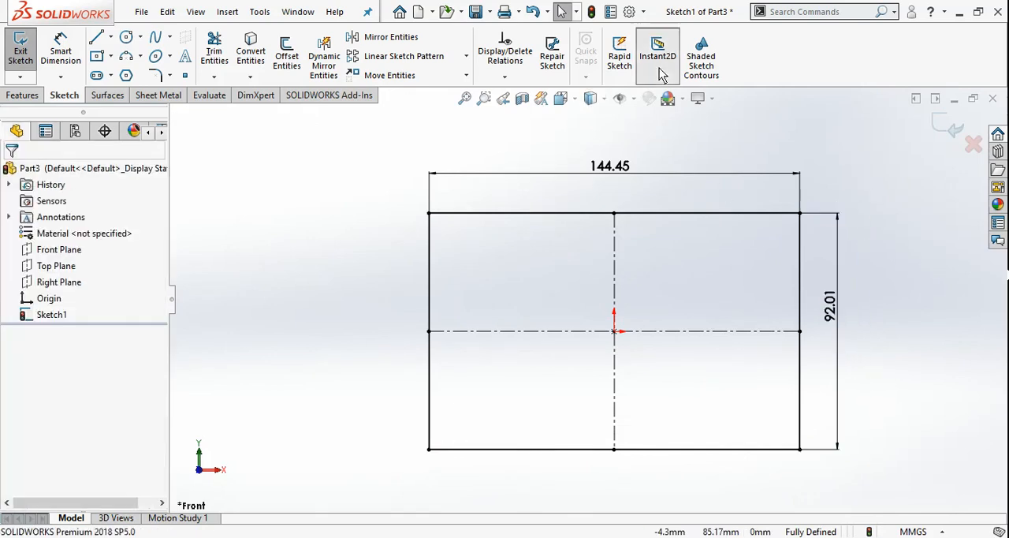
pyautogui.click(685, 180)
pyautogui.moveTo(433, 181)
pyautogui.mouseDown()
pyautogui.moveTo(389, 180)
pyautogui.moveTo(439, 190)
pyautogui.moveTo(431, 194)
pyautogui.mouseUp()
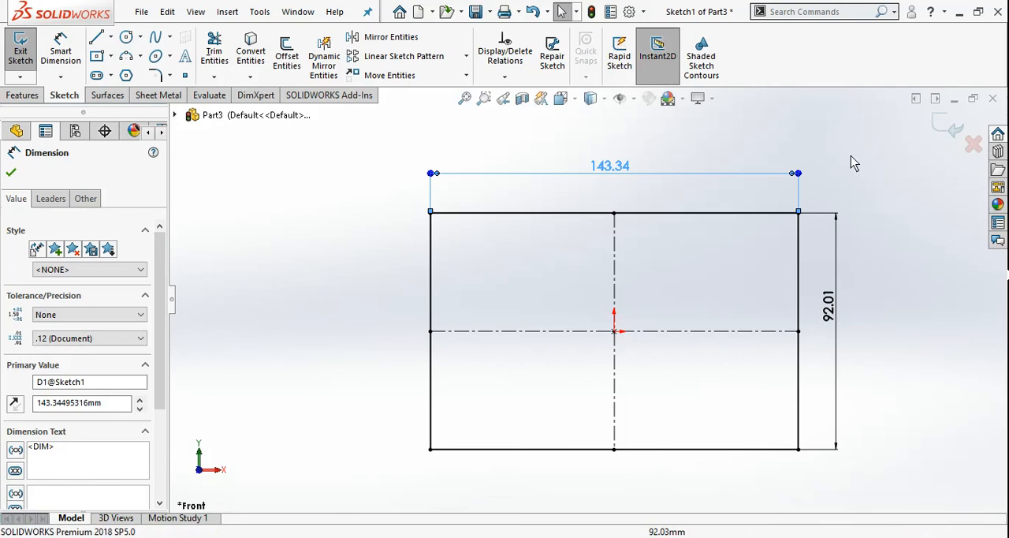
pyautogui.click(791, 162)
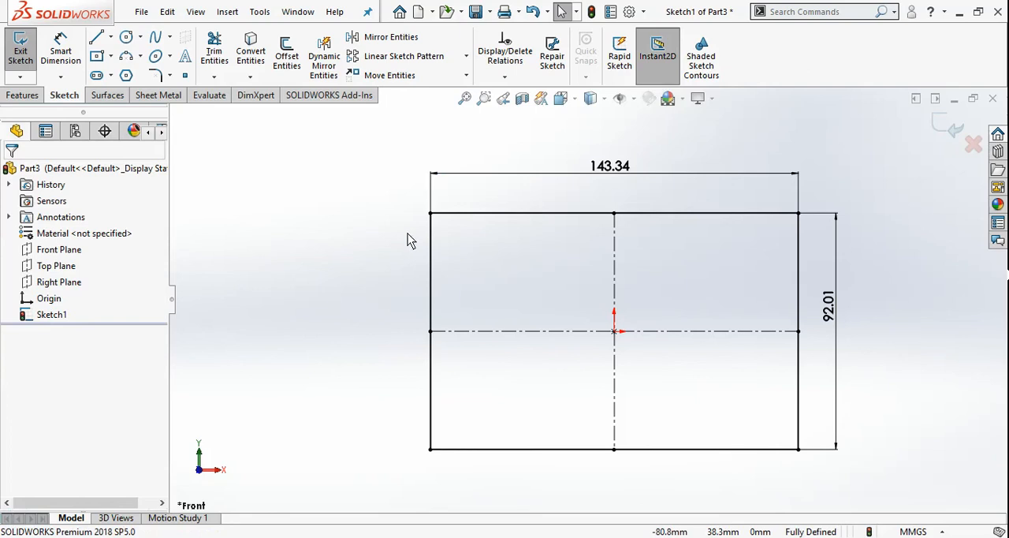
# Step: Enable Shaded Sketch Contours and sketch a circle of about 11 mm radius outside the rectangle, to its left
pyautogui.click(700, 63)
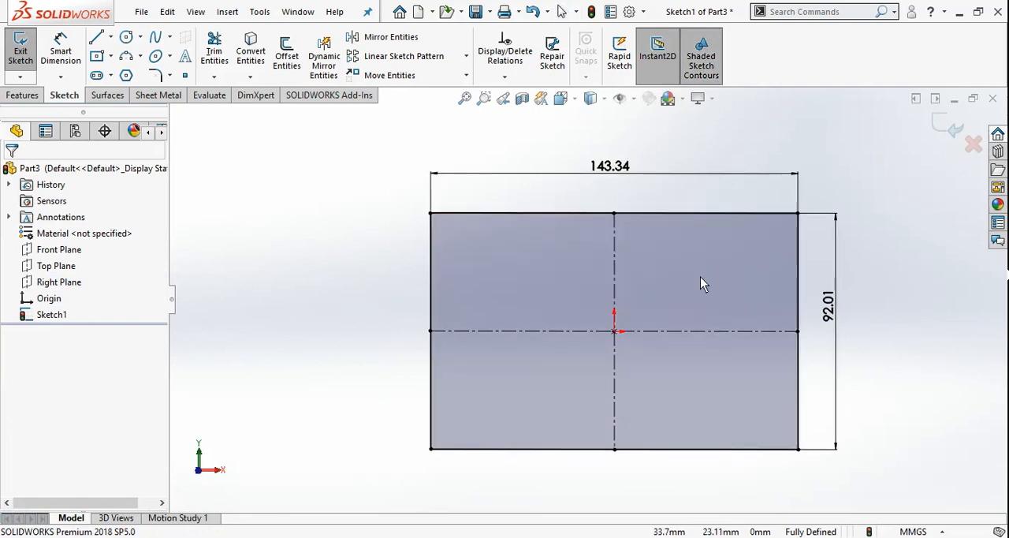
pyautogui.moveTo(701, 282); pyautogui.dragTo(610, 286, button='middle')
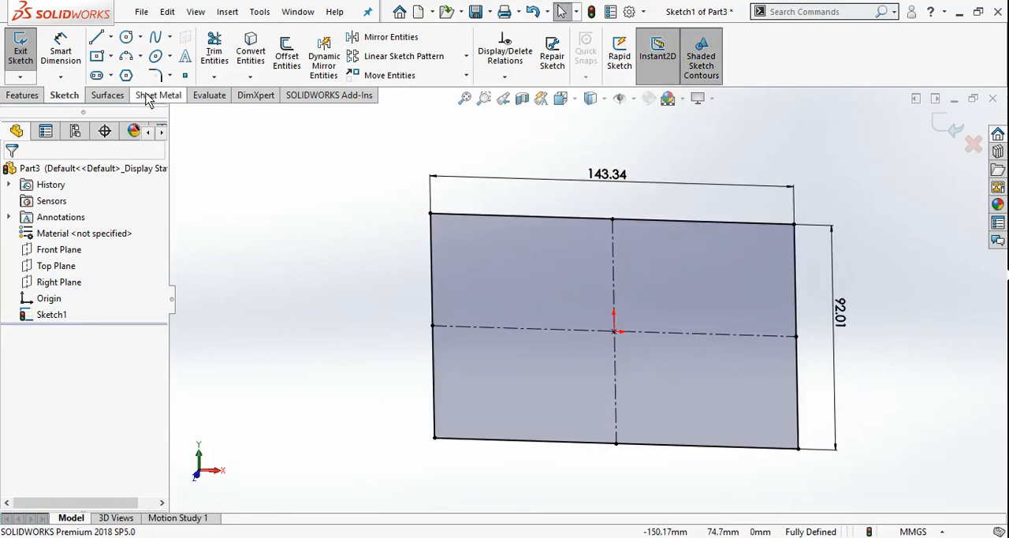
pyautogui.click(126, 37)
pyautogui.click(302, 239)
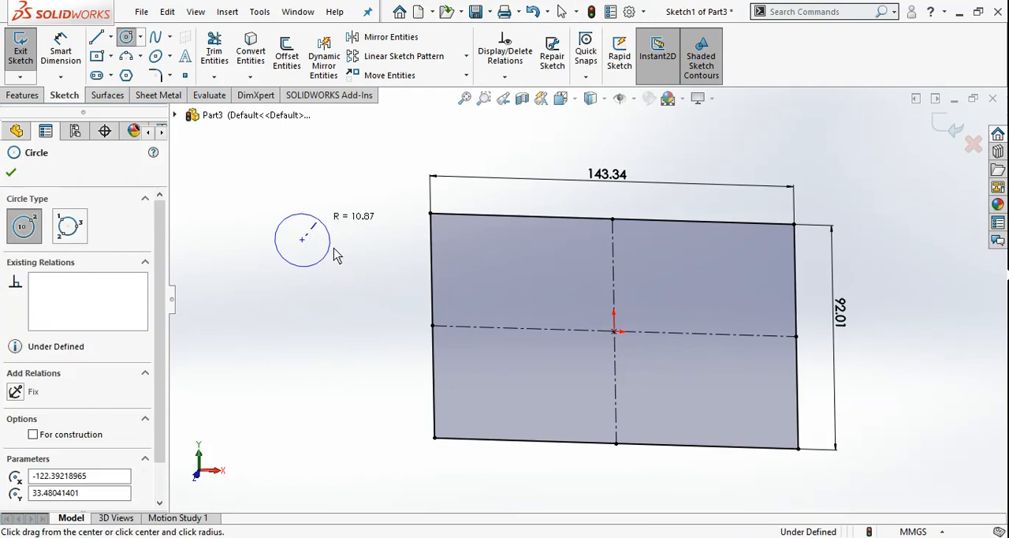
pyautogui.click(329, 248)
# Step: Draw a closed triangle from three connected lines below the circle, left of the rectangle
pyautogui.click(96, 37)
pyautogui.moveTo(230, 319); pyautogui.dragTo(300, 381)
pyautogui.press('Escape')
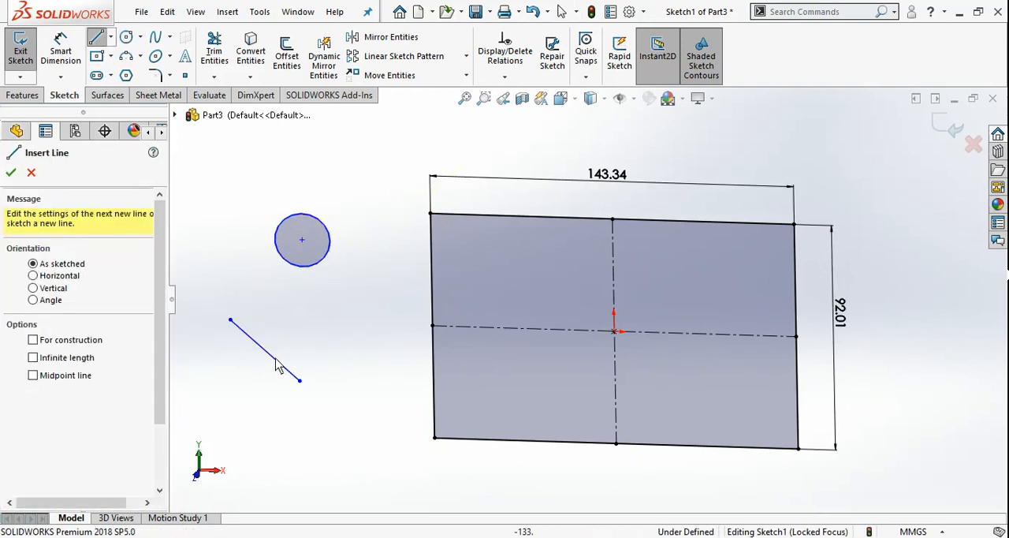
pyautogui.moveTo(649, 342); pyautogui.dragTo(626, 345, button='middle')
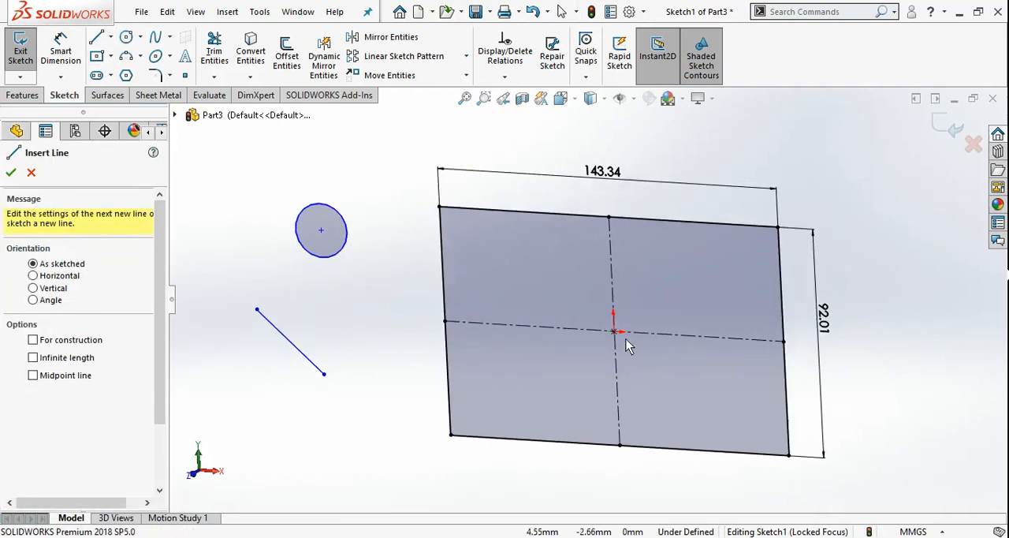
pyautogui.click(258, 311)
pyautogui.click(335, 314)
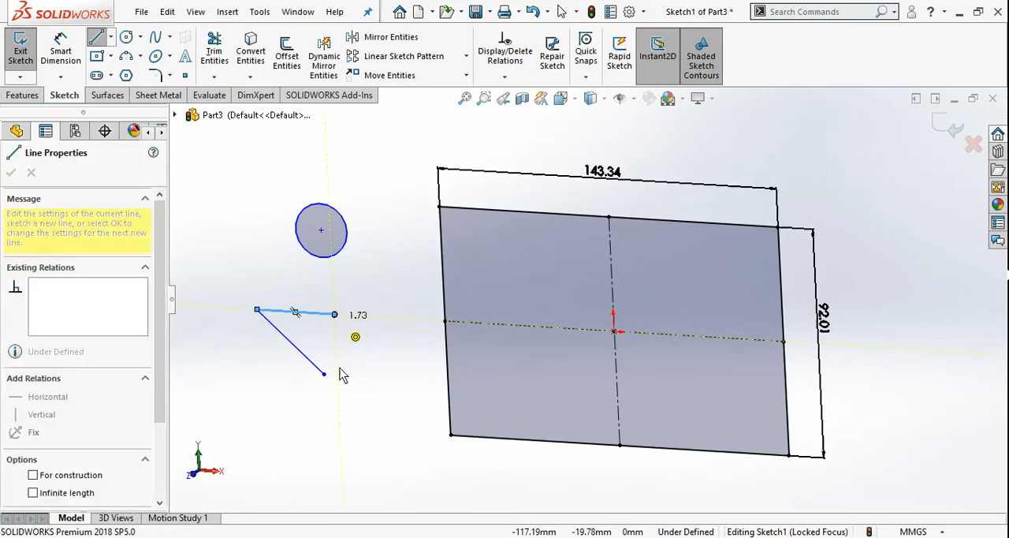
pyautogui.click(325, 375)
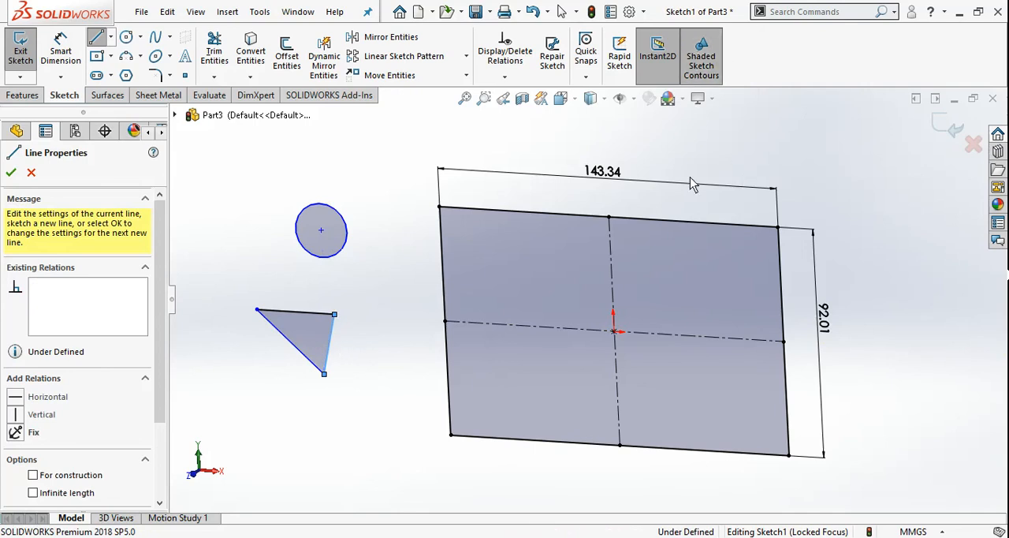
# Step: Turn off Shaded Sketch Contours and end the Line tool
pyautogui.moveTo(692, 182)
pyautogui.mouseDown(button='middle')
pyautogui.moveTo(621, 293)
pyautogui.moveTo(683, 243)
pyautogui.moveTo(678, 293)
pyautogui.moveTo(653, 231)
pyautogui.mouseUp(button='middle')
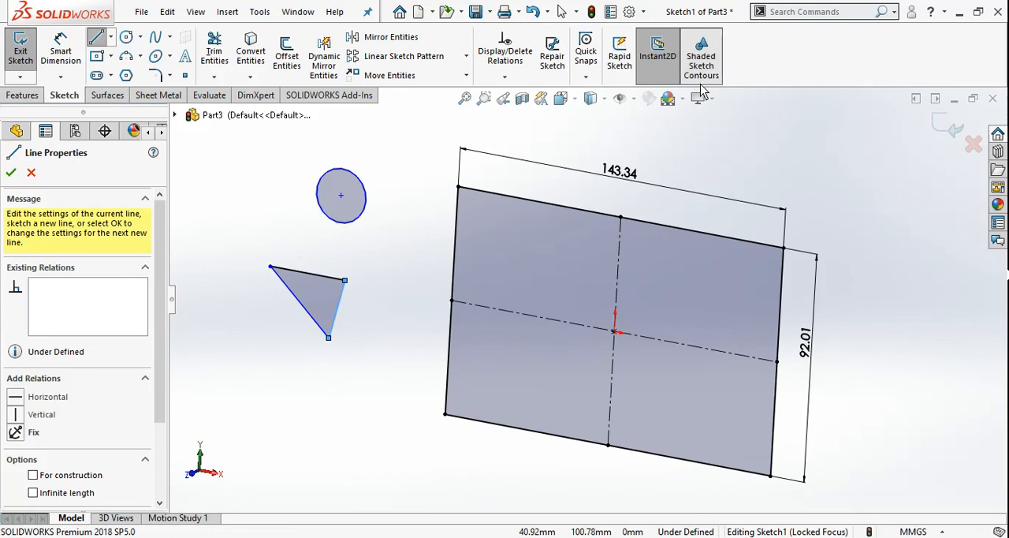
pyautogui.moveTo(587, 227); pyautogui.dragTo(569, 228, button='middle')
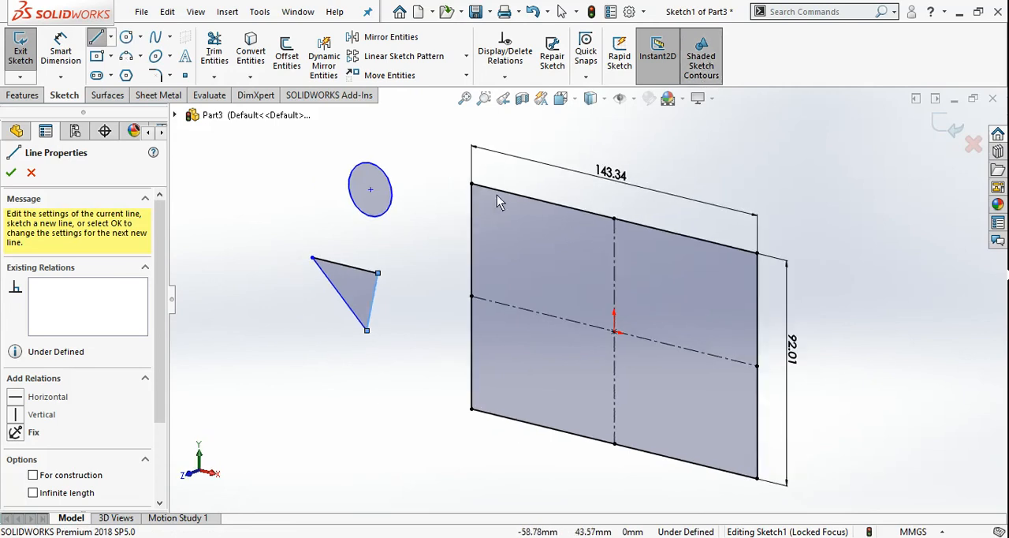
pyautogui.click(701, 57)
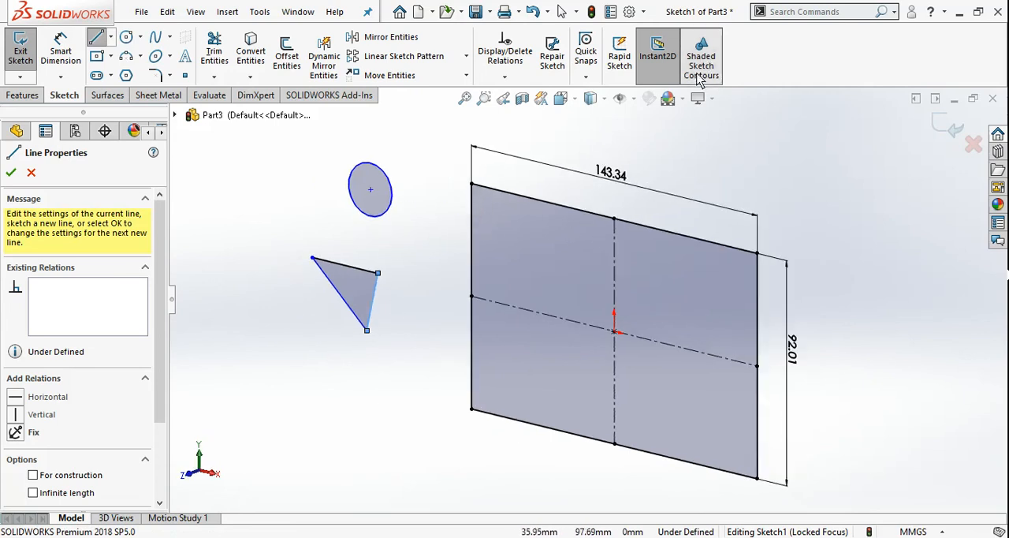
pyautogui.press('Escape')
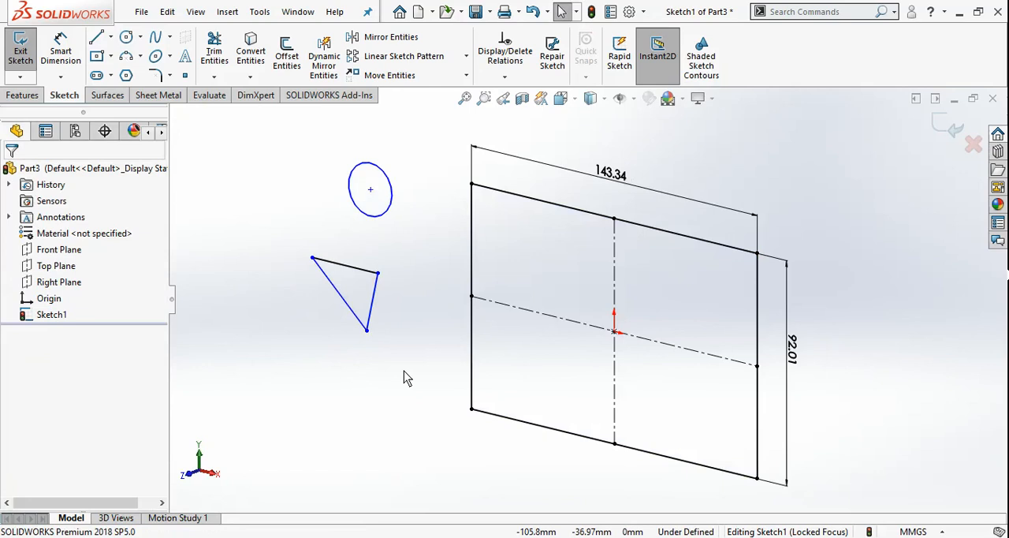
# Step: Return to the front view and delete the circle and triangle beside the rectangle
pyautogui.hotkey('ctrl', '1')
pyautogui.moveTo(308, 156); pyautogui.dragTo(446, 426)
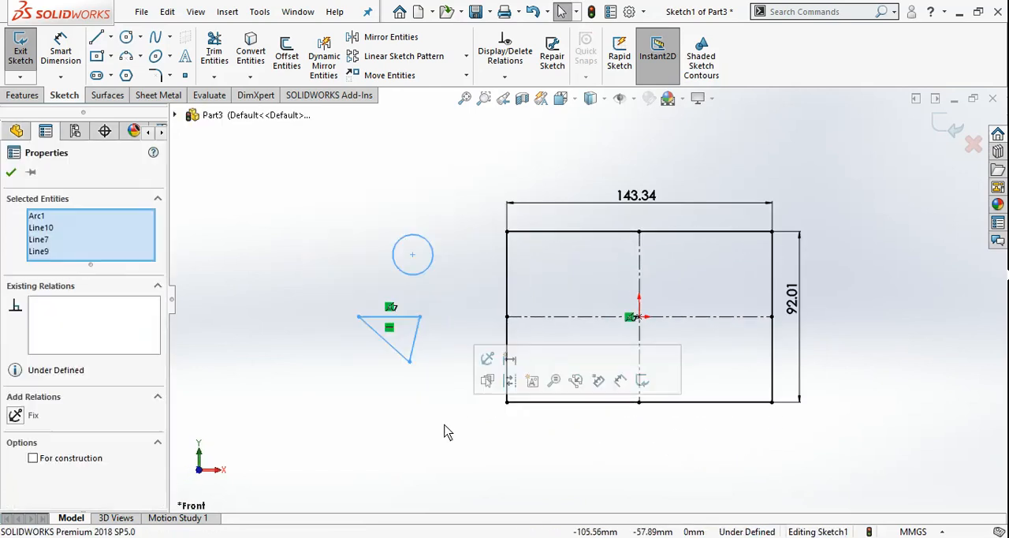
pyautogui.press('Delete')
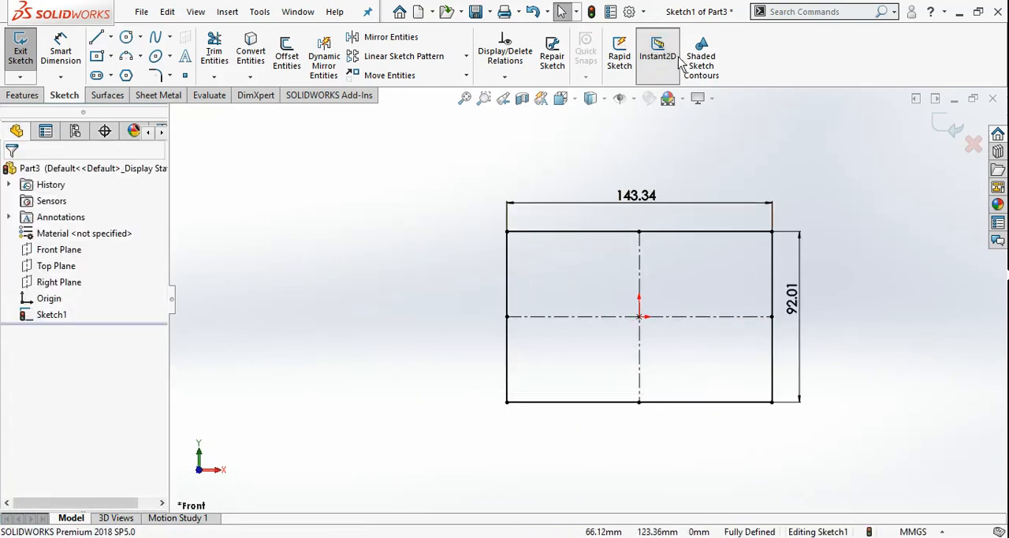
pyautogui.press('f')
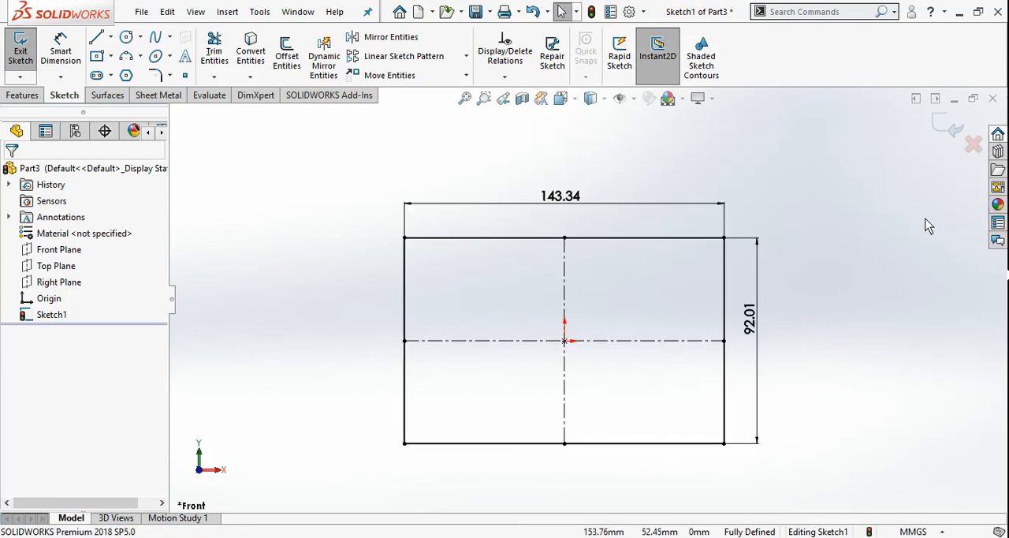
# Step: Exit the sketch and extrude the rectangle into a block with a blind depth of 88 mm
pyautogui.click(951, 138)
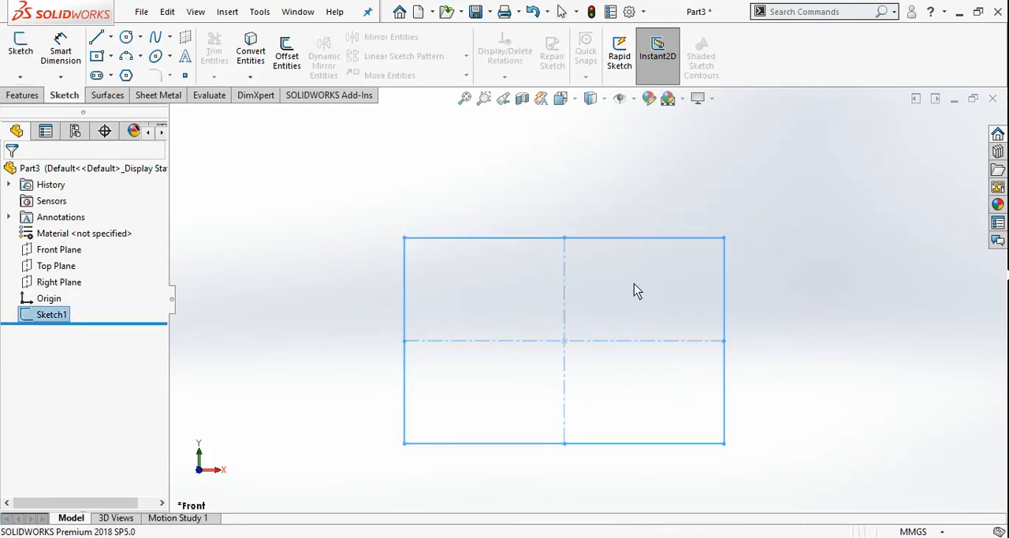
pyautogui.moveTo(633, 284)
pyautogui.mouseDown(button='middle')
pyautogui.moveTo(613, 350)
pyautogui.moveTo(595, 368)
pyautogui.mouseUp(button='middle')
pyautogui.keyDown('ctrl'); pyautogui.moveTo(552, 313); pyautogui.dragTo(560, 299, button='middle'); pyautogui.keyUp('ctrl')
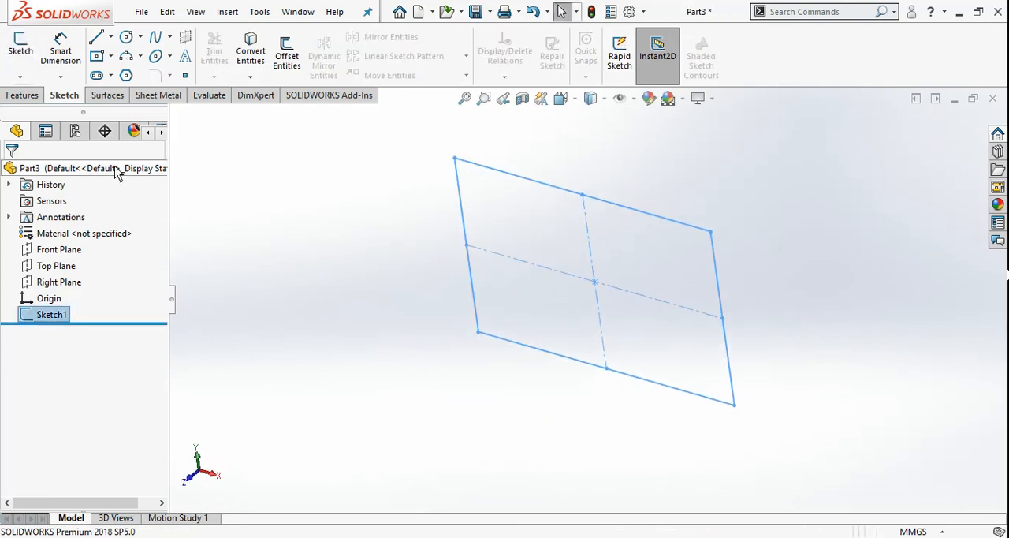
pyautogui.click(22, 95)
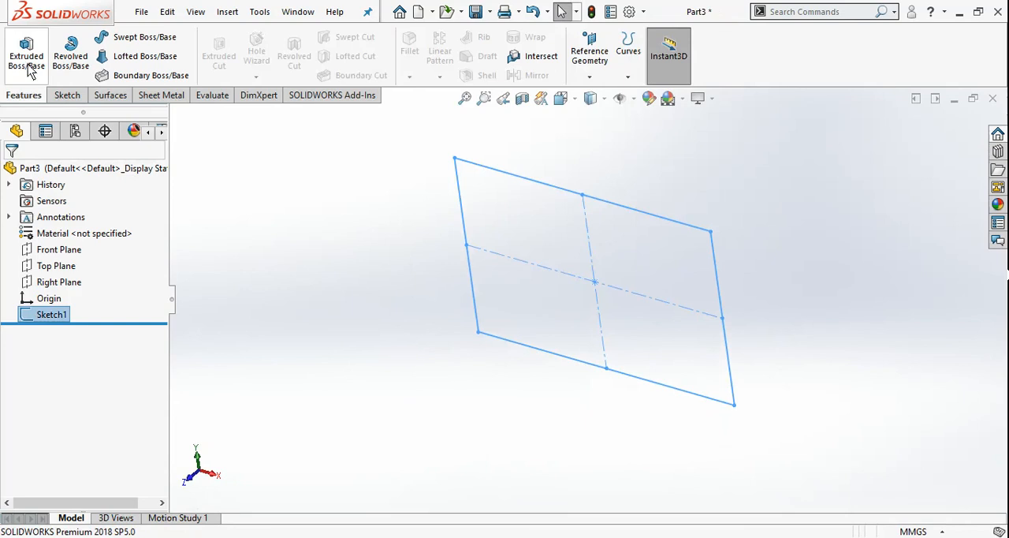
pyautogui.click(26, 62)
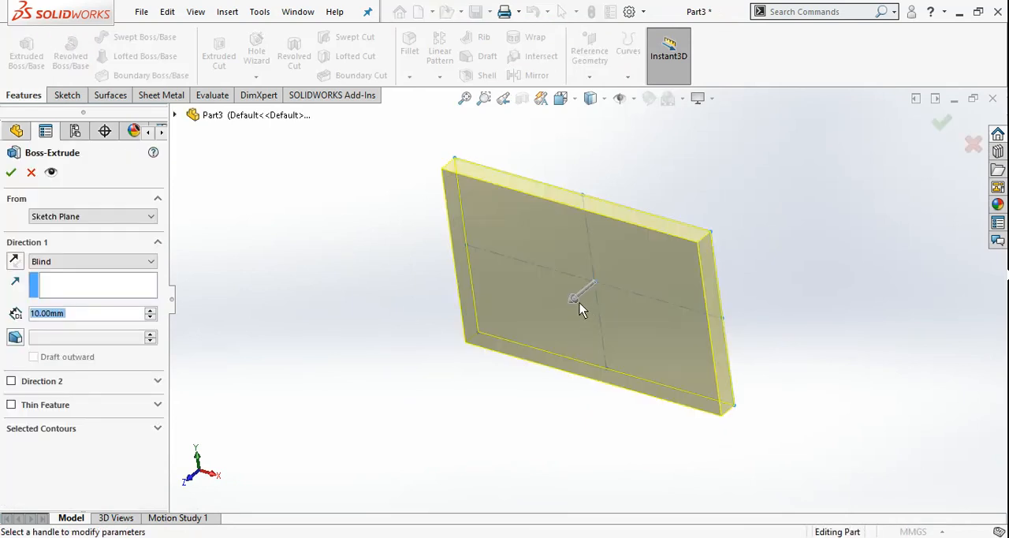
pyautogui.moveTo(580, 303); pyautogui.dragTo(471, 382)
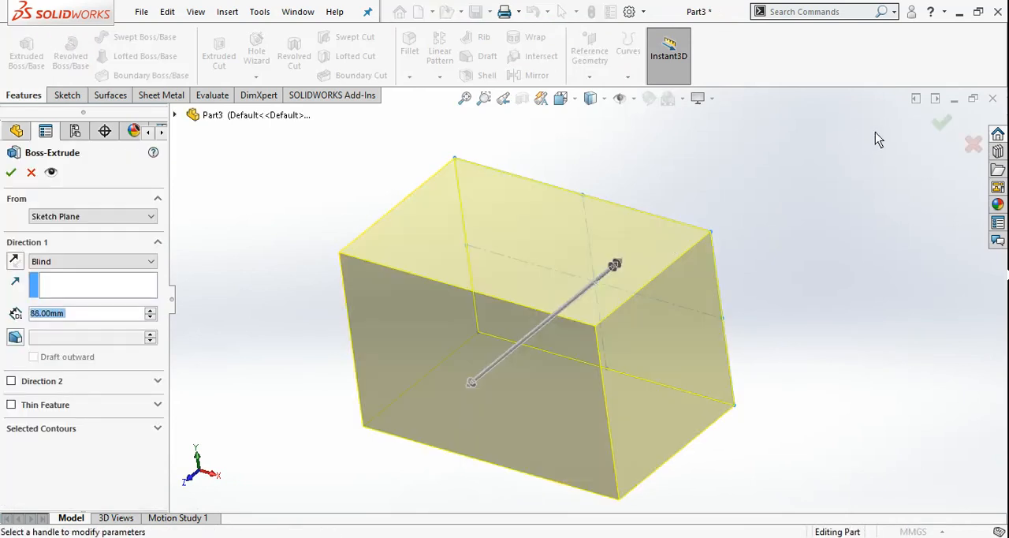
pyautogui.click(939, 129)
pyautogui.moveTo(522, 259); pyautogui.dragTo(541, 216, button='middle')
pyautogui.scroll(-1, 523, 240)
pyautogui.scroll(2, 522, 240)
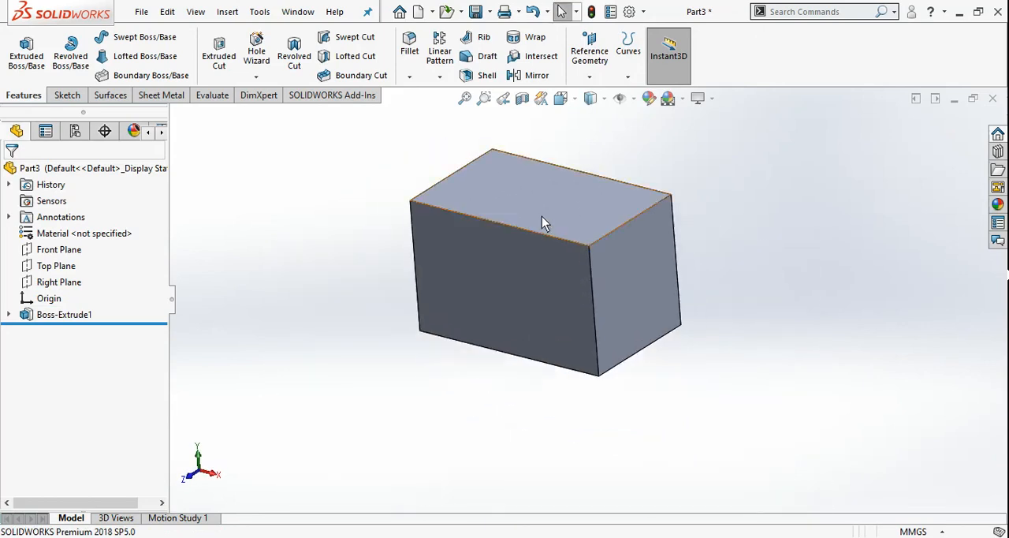
pyautogui.moveTo(624, 211); pyautogui.dragTo(550, 266, button='middle')
pyautogui.click(68, 95)
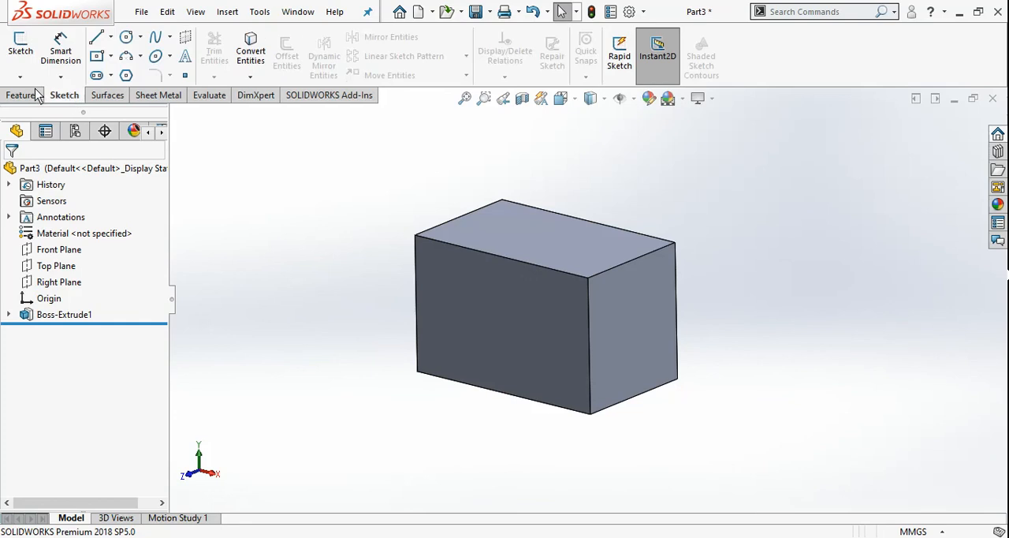
pyautogui.click(22, 49)
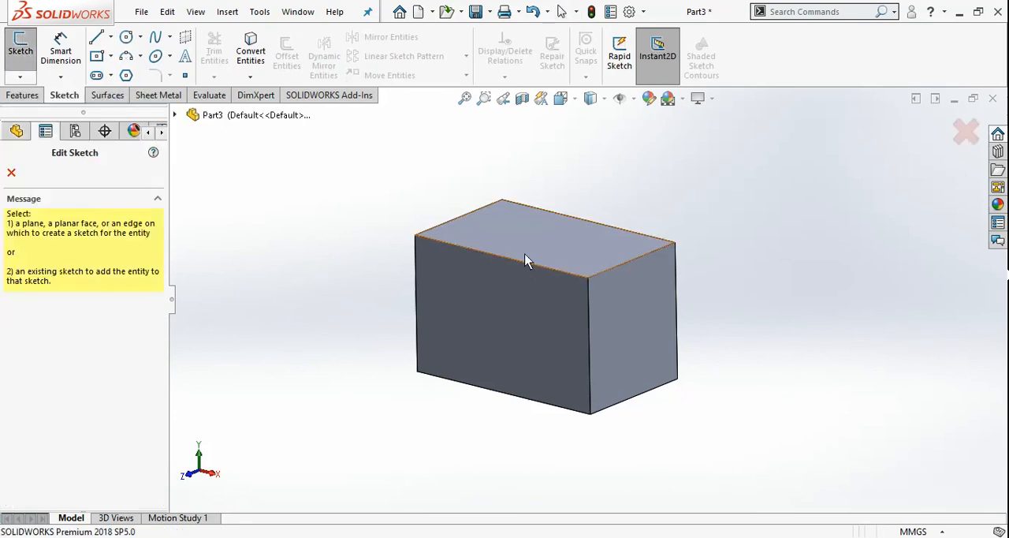
pyautogui.click(489, 290)
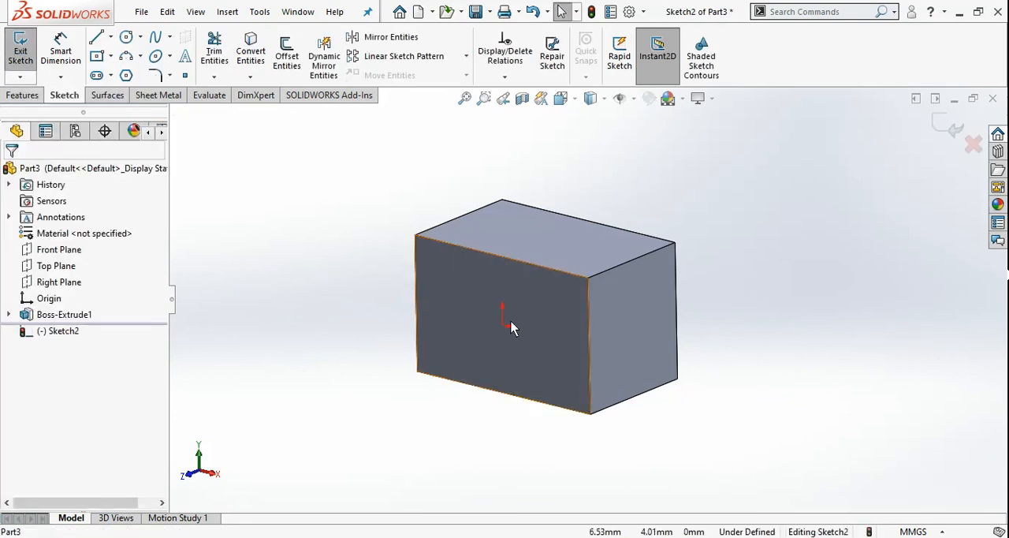
pyautogui.click(20, 51)
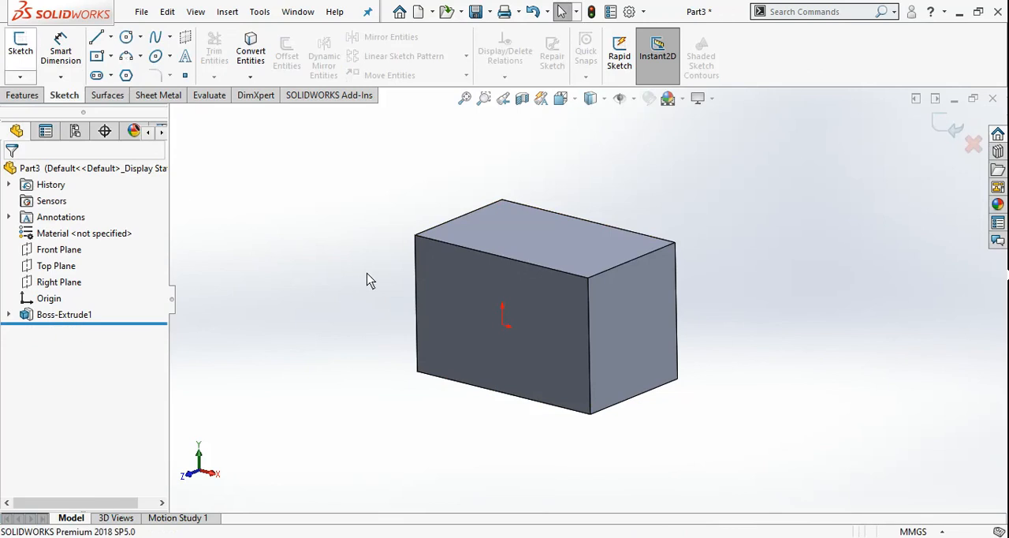
# Step: Enable Rapid Sketch and sketch a circle of about 16 mm radius near the middle of the block's top face
pyautogui.click(614, 68)
pyautogui.moveTo(557, 207); pyautogui.dragTo(556, 234, button='middle')
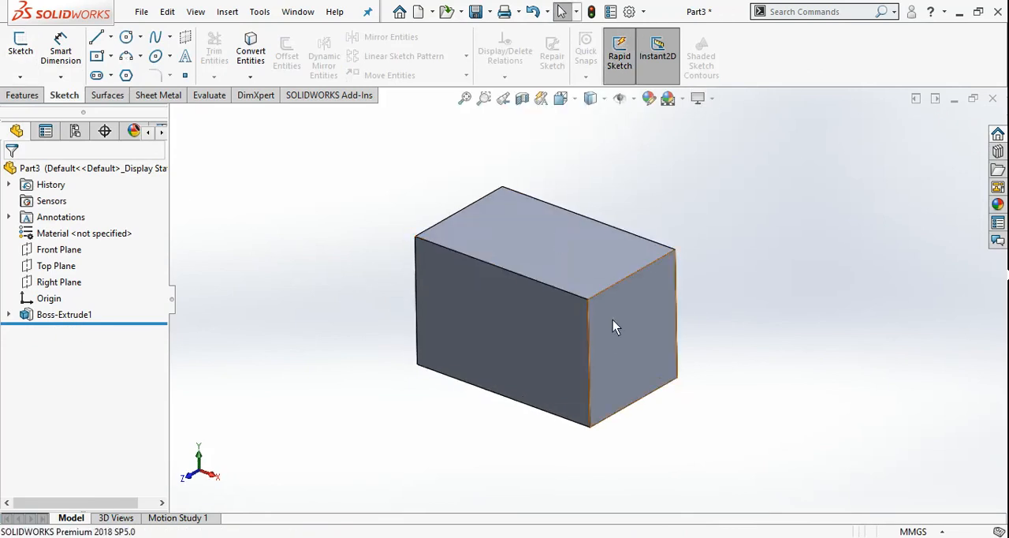
pyautogui.click(127, 38)
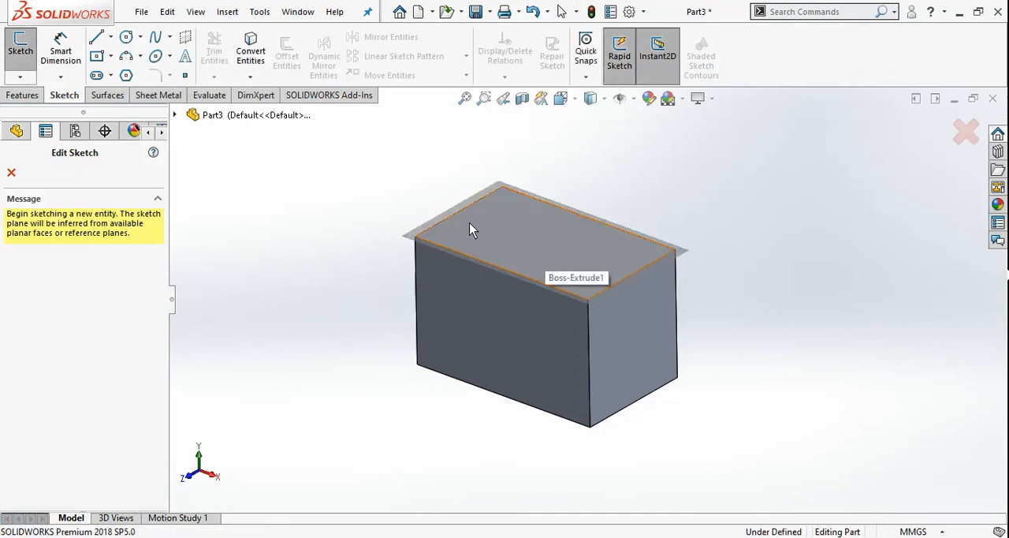
pyautogui.click(543, 240)
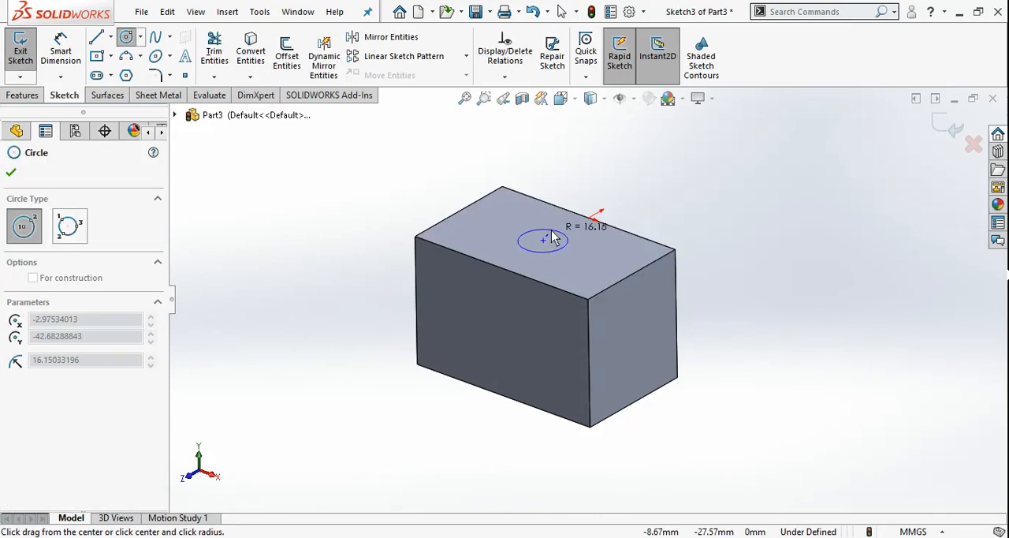
pyautogui.click(554, 238)
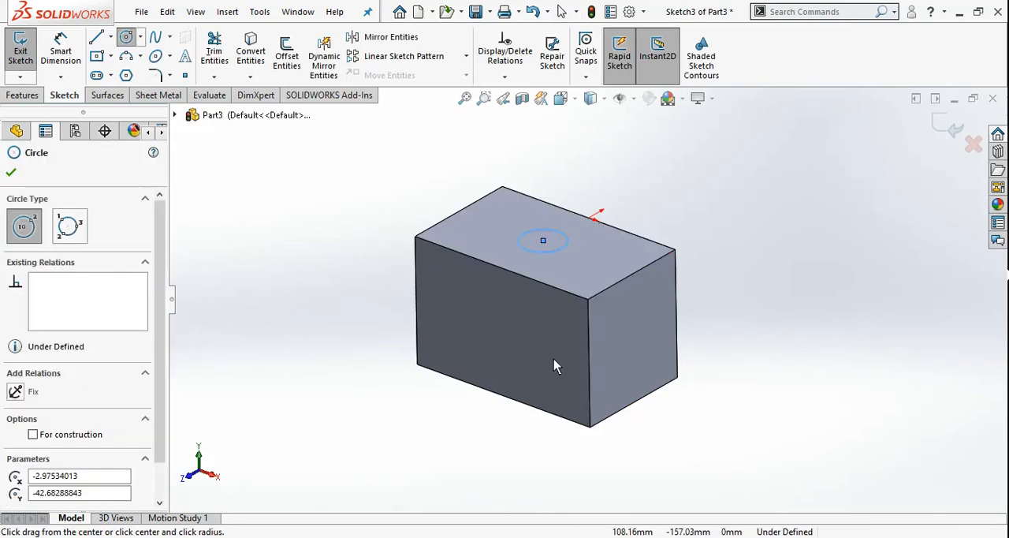
# Step: Sketch one circle each on the block's front face and right side face, and exit the sketch
pyautogui.click(494, 324)
pyautogui.click(515, 330)
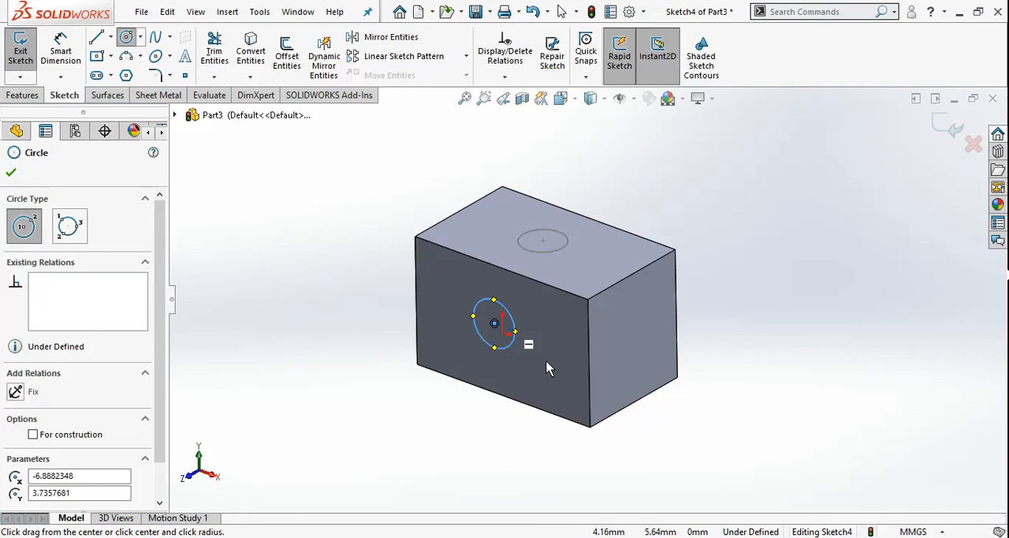
pyautogui.click(632, 337)
pyautogui.click(643, 334)
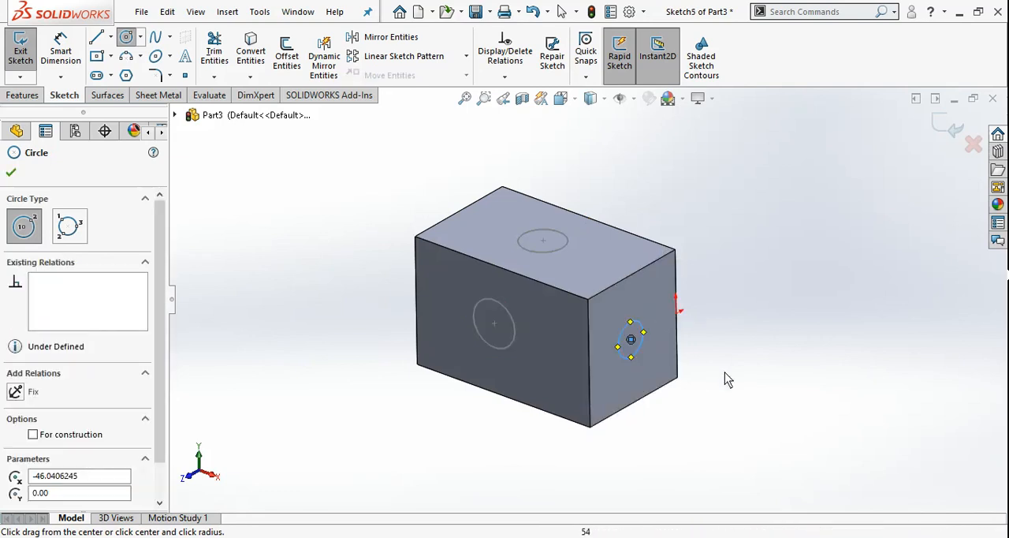
pyautogui.click(11, 172)
pyautogui.moveTo(544, 321)
pyautogui.mouseDown(button='middle')
pyautogui.moveTo(509, 263)
pyautogui.moveTo(544, 314)
pyautogui.mouseUp(button='middle')
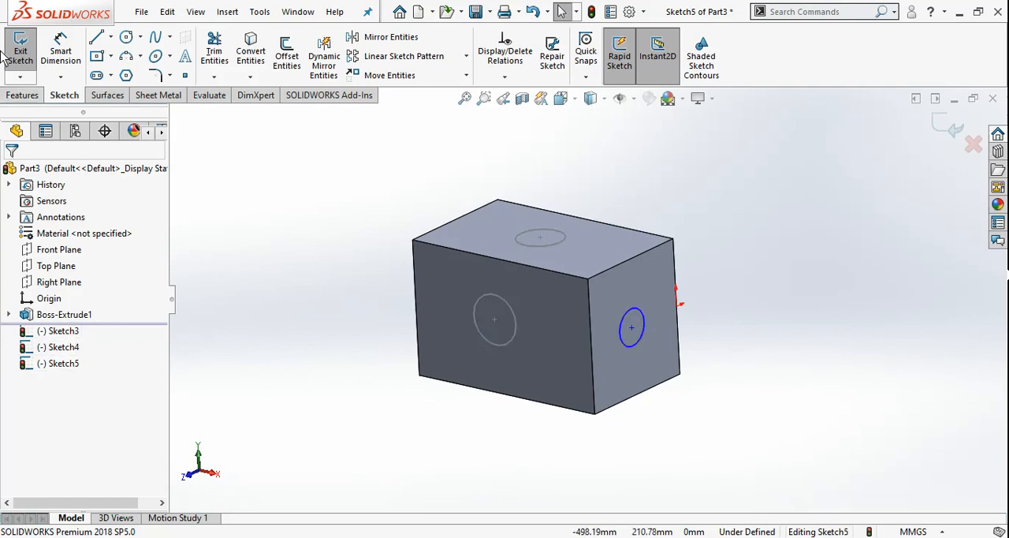
pyautogui.moveTo(253, 246); pyautogui.dragTo(275, 259, button='middle')
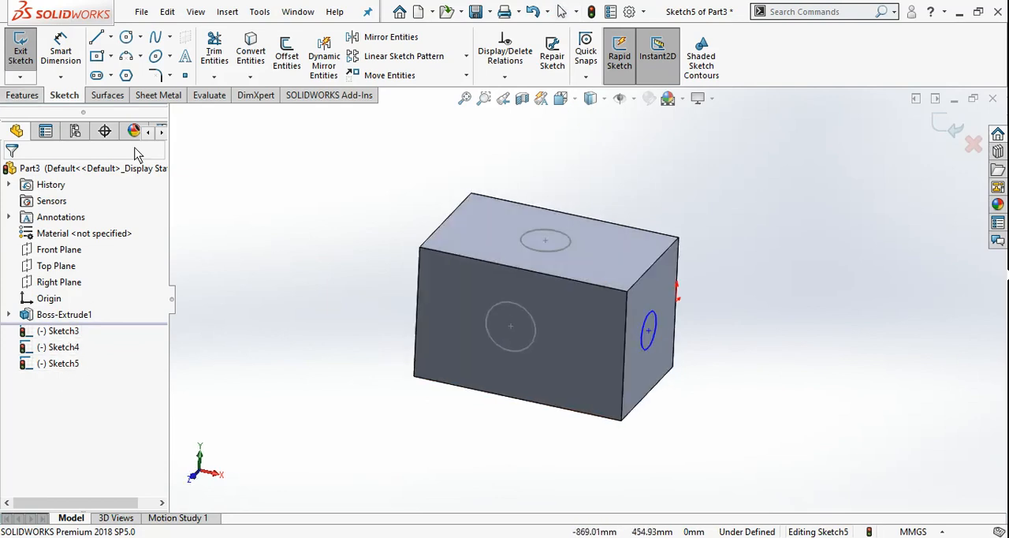
pyautogui.click(19, 60)
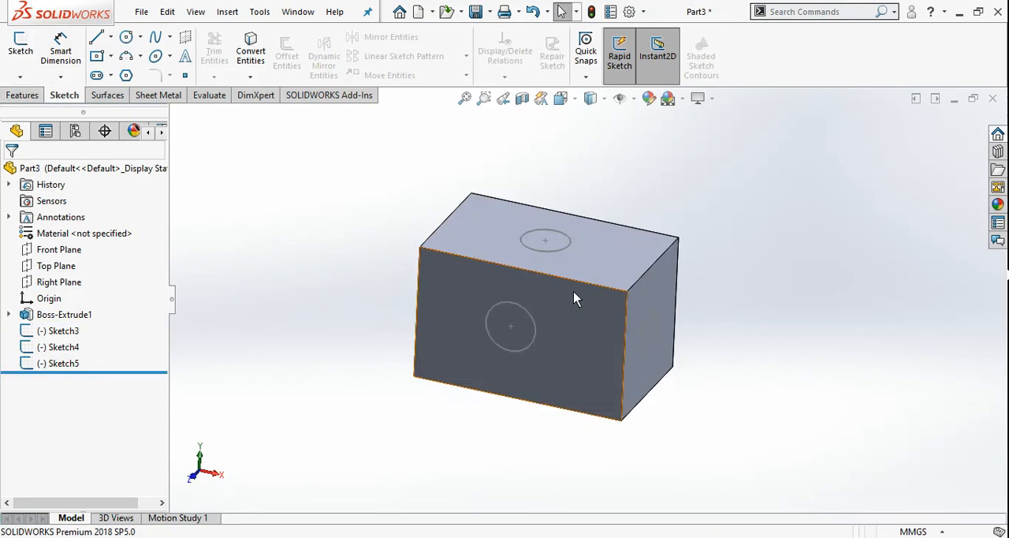
# Step: Turn off Rapid Sketch and sketch a circle on the block's back face
pyautogui.moveTo(593, 266); pyautogui.dragTo(565, 269, button='middle')
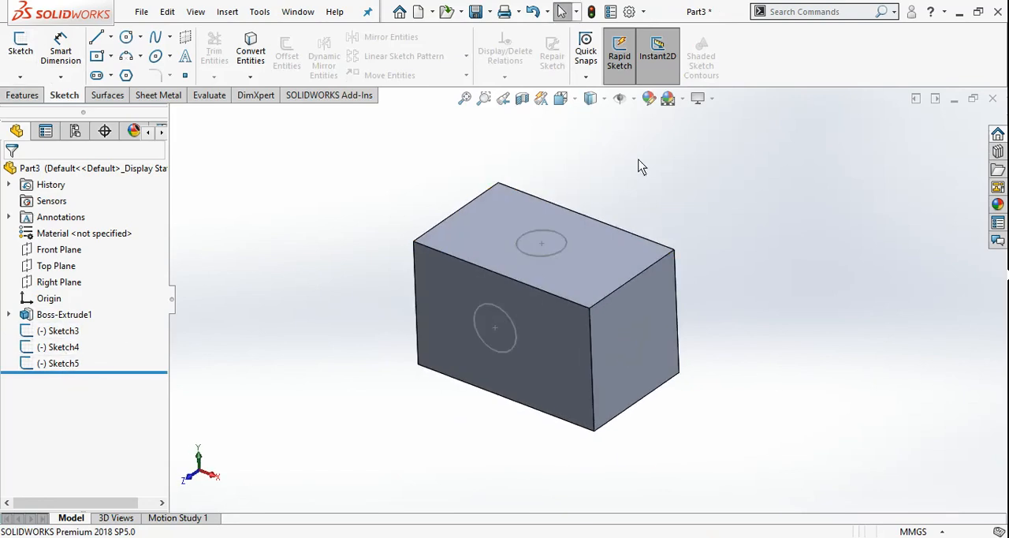
pyautogui.click(620, 67)
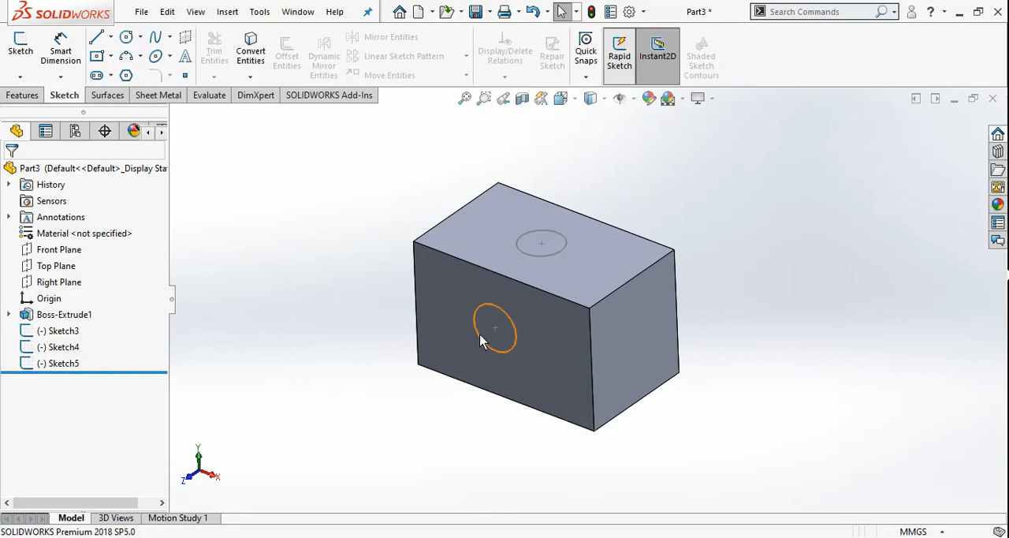
pyautogui.moveTo(479, 333)
pyautogui.mouseDown(button='middle')
pyautogui.moveTo(594, 352)
pyautogui.moveTo(512, 292)
pyautogui.moveTo(527, 324)
pyautogui.moveTo(593, 369)
pyautogui.moveTo(532, 372)
pyautogui.moveTo(606, 316)
pyautogui.moveTo(609, 329)
pyautogui.moveTo(563, 397)
pyautogui.moveTo(529, 417)
pyautogui.moveTo(633, 277)
pyautogui.mouseUp(button='middle')
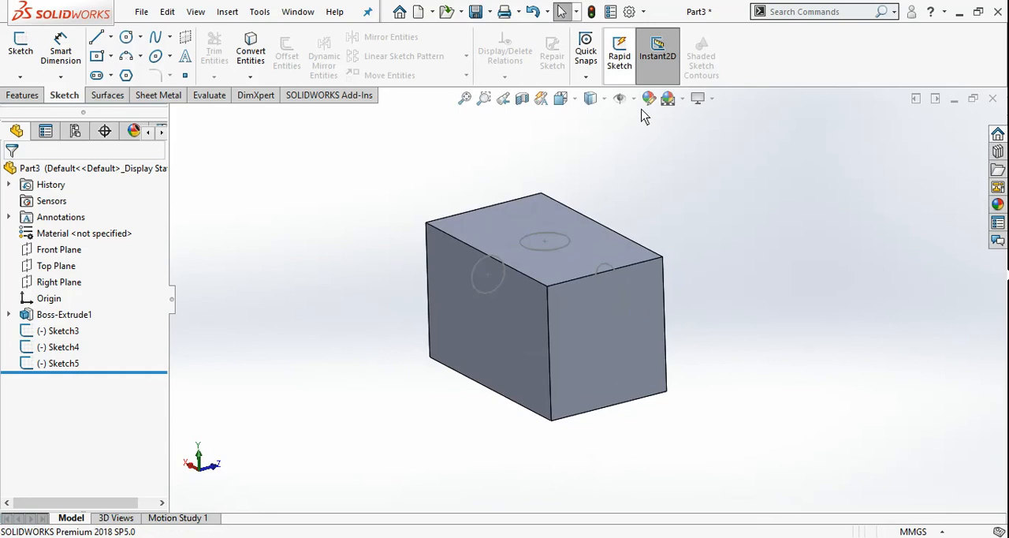
pyautogui.click(130, 43)
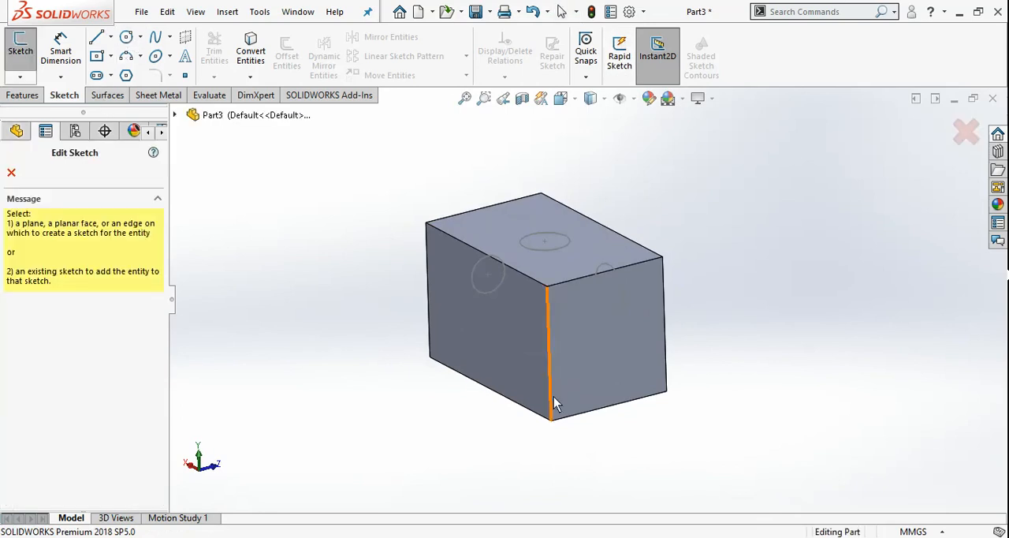
pyautogui.click(495, 326)
pyautogui.click(495, 334)
pyautogui.click(507, 335)
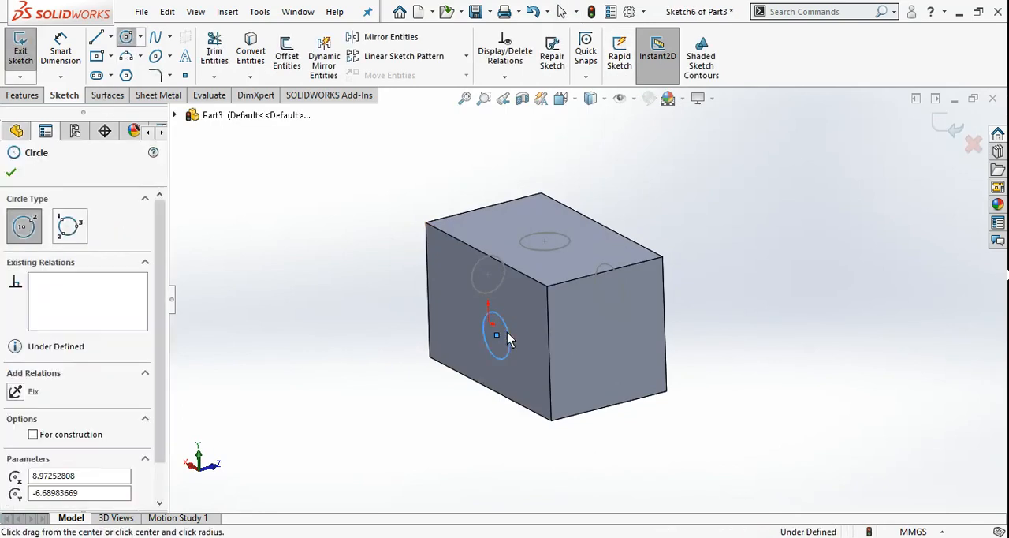
# Step: Draw another circle over the adjacent end face while staying in the back-face sketch, and end the Circle tool
pyautogui.click(618, 337)
pyautogui.click(628, 331)
pyautogui.moveTo(762, 362); pyautogui.dragTo(766, 383, button='middle')
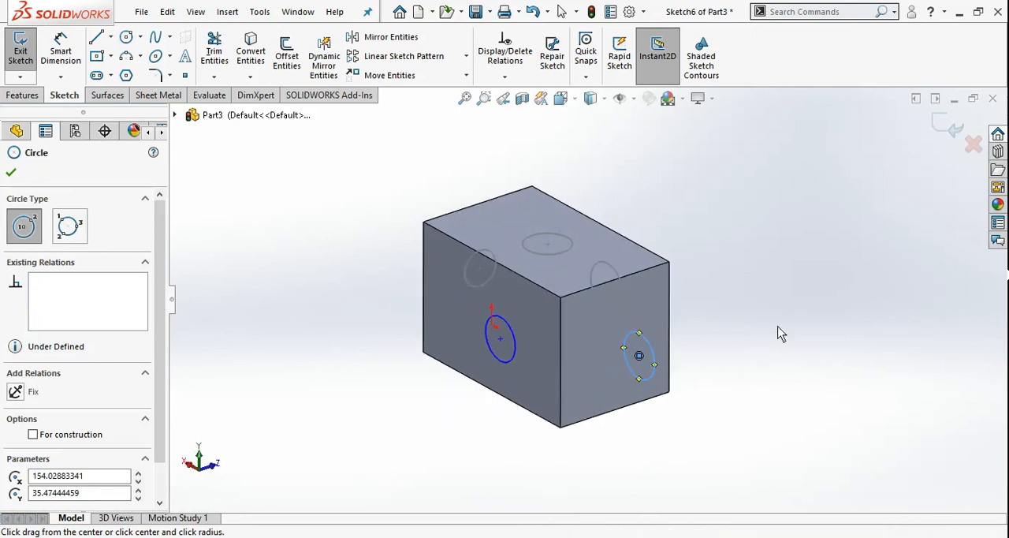
pyautogui.click(690, 152)
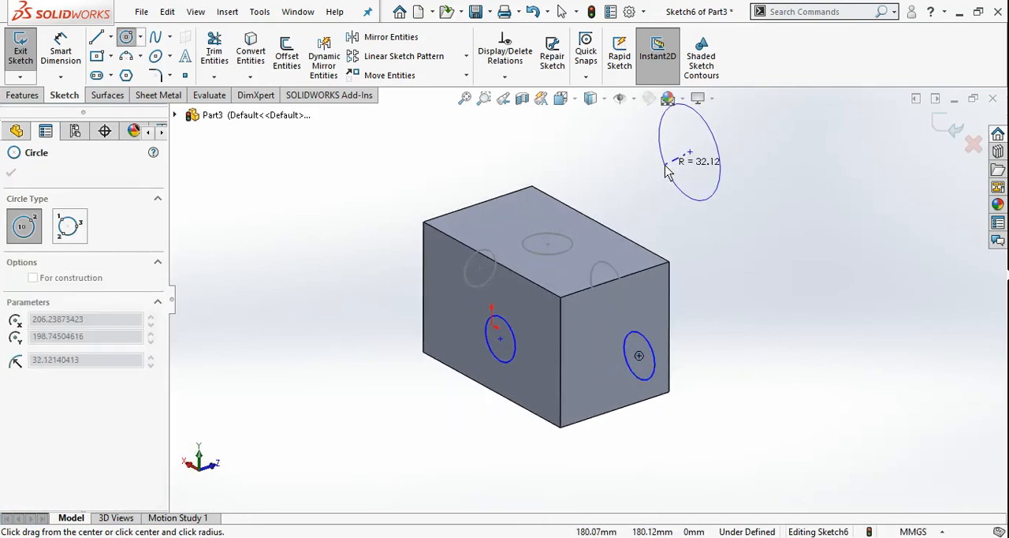
pyautogui.press('Escape')
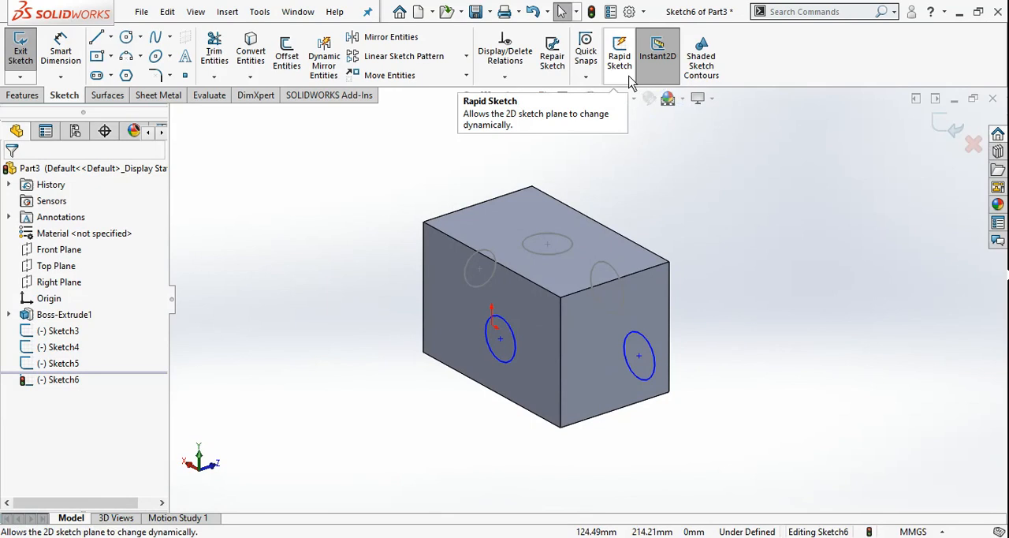
# Step: Choose the Nearest Snap quick snap and exit the sketch on the block's back face
pyautogui.click(588, 77)
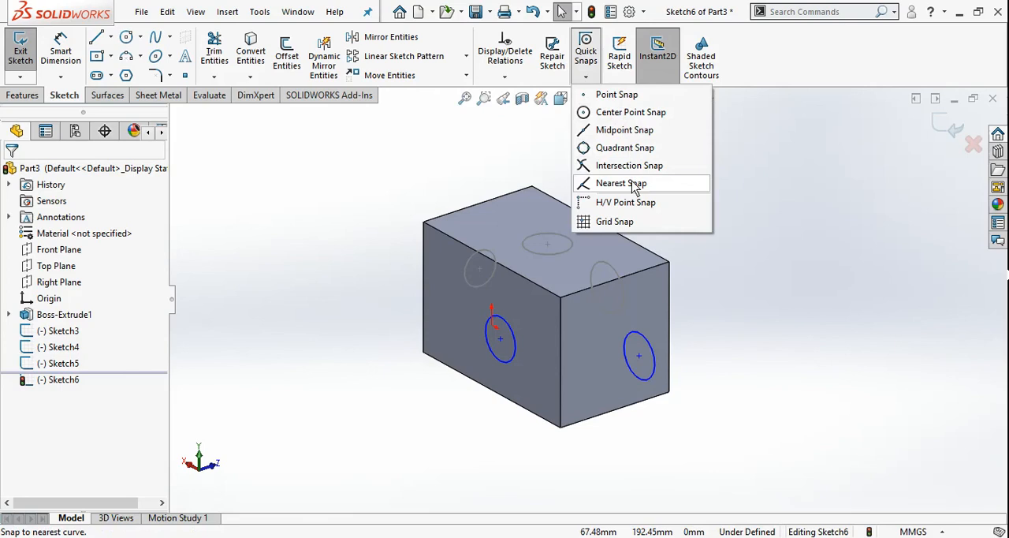
pyautogui.click(622, 183)
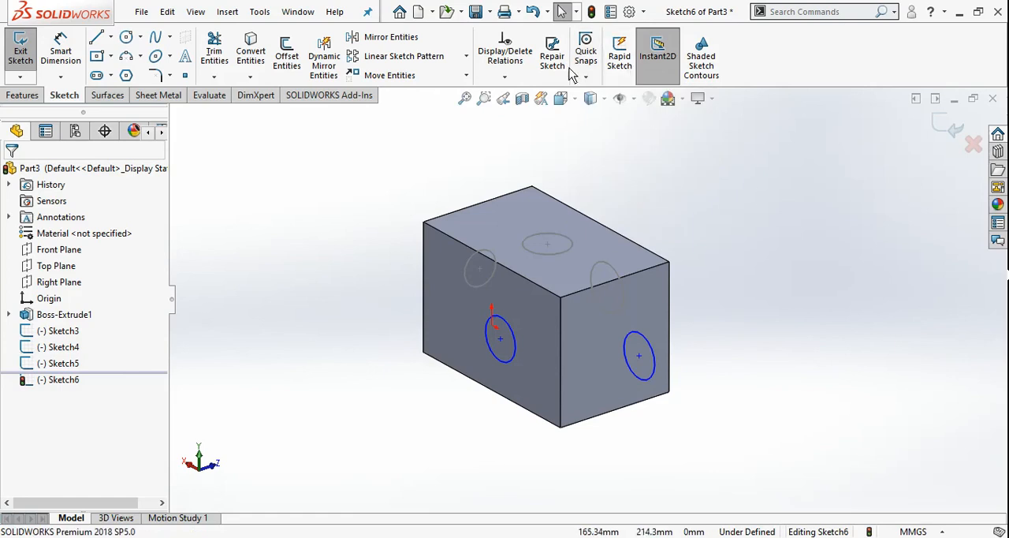
pyautogui.moveTo(428, 305); pyautogui.dragTo(607, 228, button='middle')
pyautogui.moveTo(480, 263); pyautogui.dragTo(724, 197, button='middle')
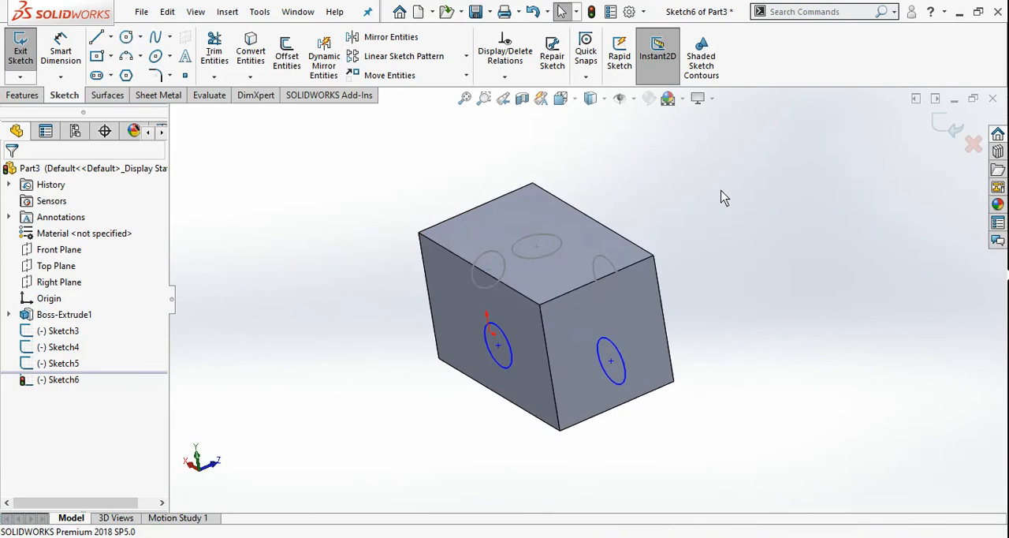
pyautogui.click(21, 59)
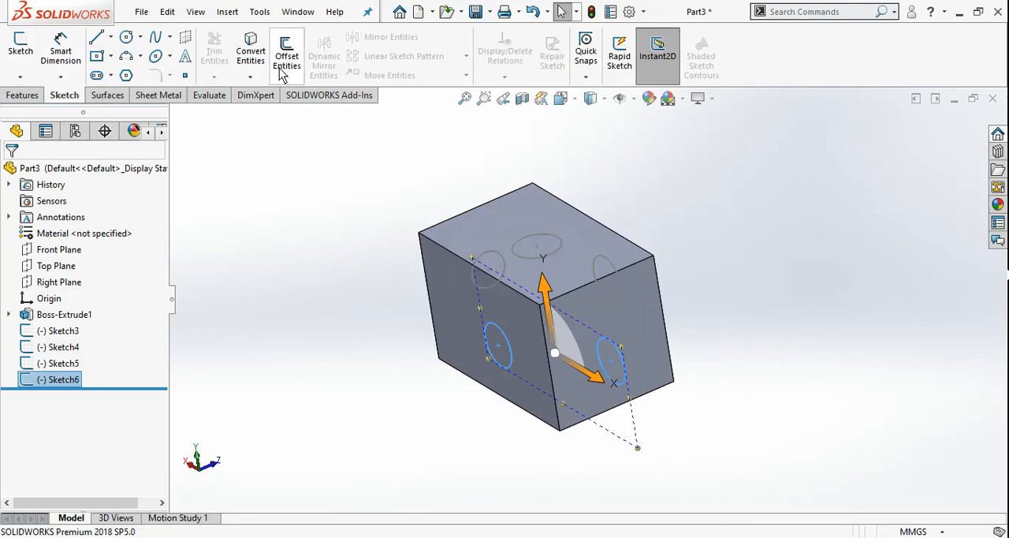
pyautogui.click(259, 11)
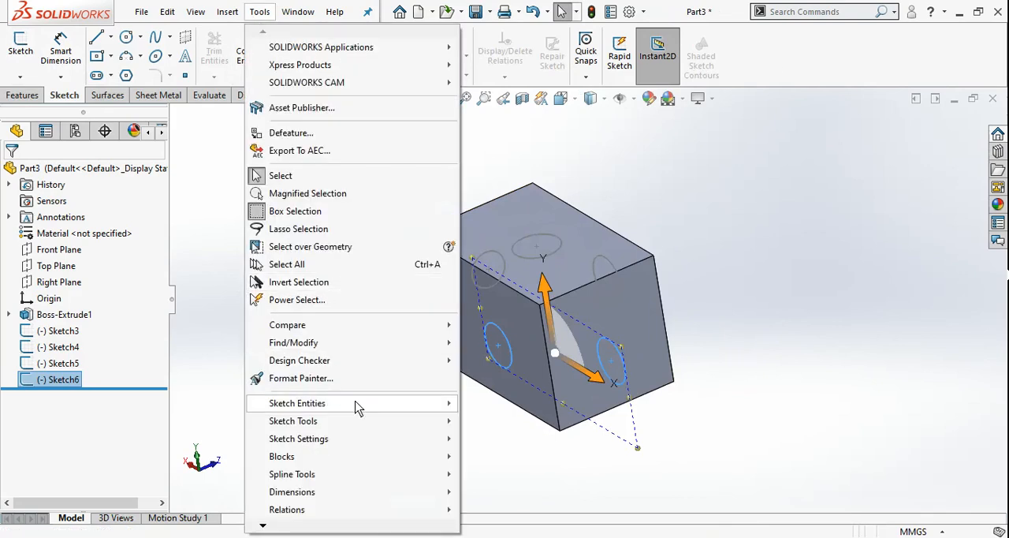
pyautogui.moveTo(405, 425)
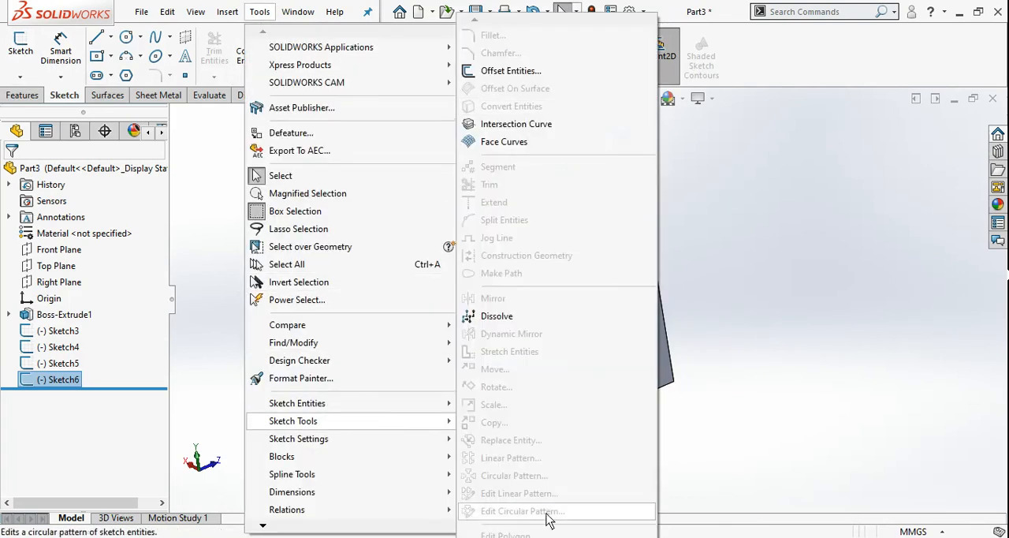
pyautogui.click(861, 269)
pyautogui.moveTo(507, 309); pyautogui.dragTo(676, 353, button='middle')
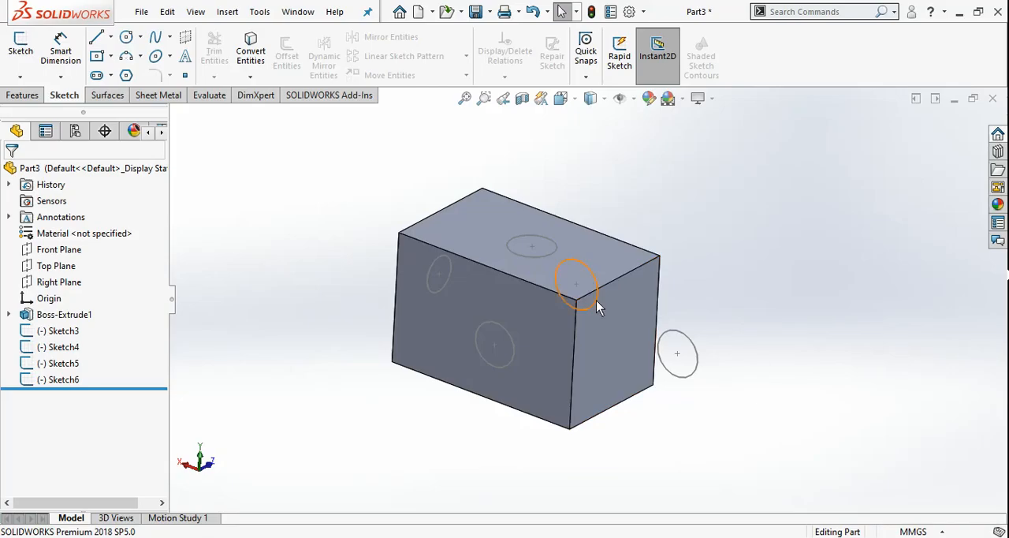
pyautogui.scroll(2, 596, 302)
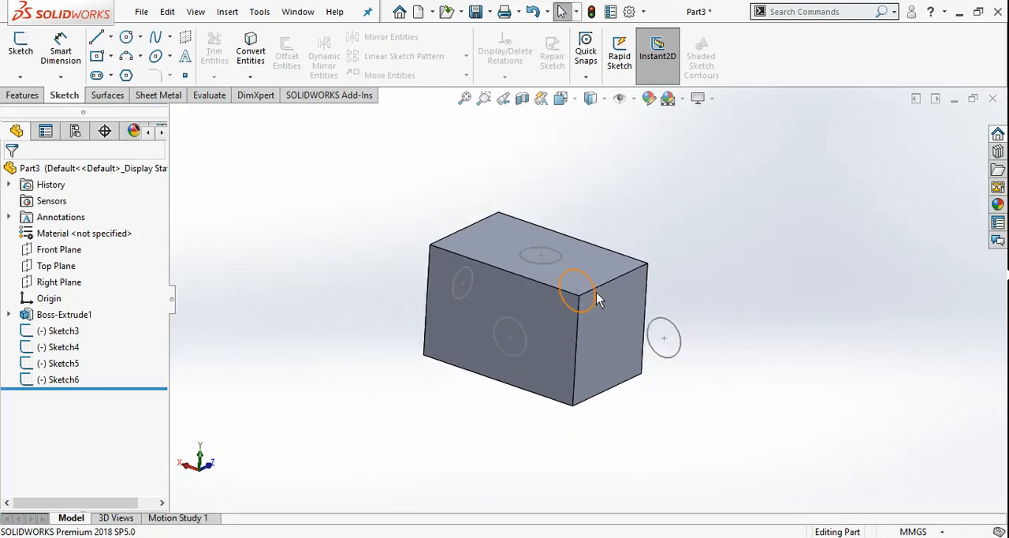
pyautogui.scroll(-3, 599, 265)
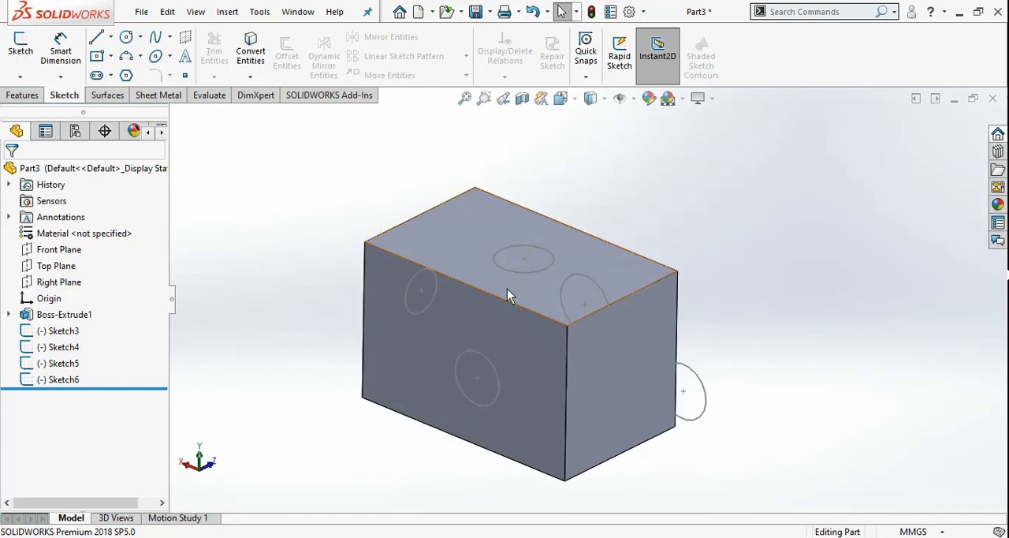
pyautogui.moveTo(507, 289); pyautogui.dragTo(511, 304, button='middle')
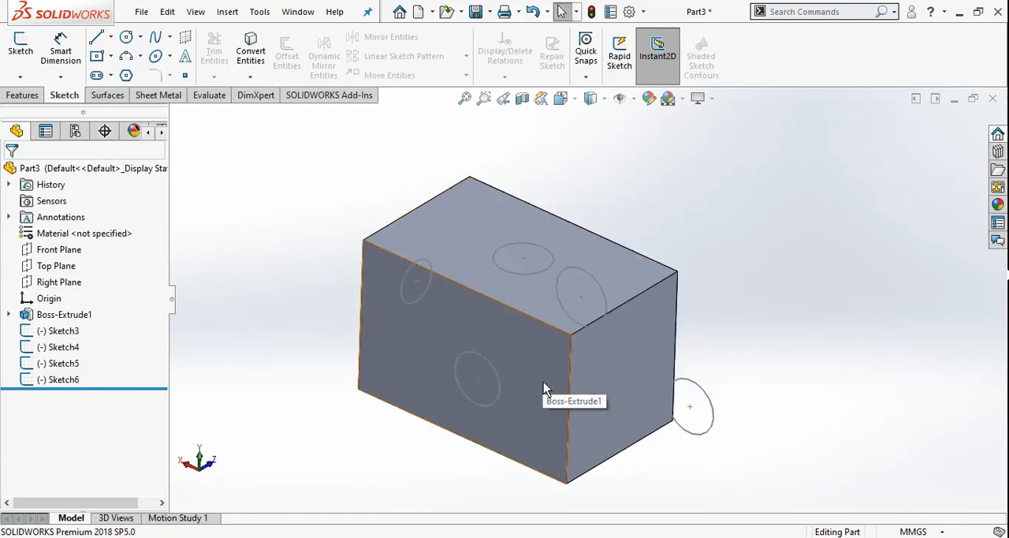
pyautogui.moveTo(583, 337); pyautogui.dragTo(582, 329, button='middle')
pyautogui.scroll(-1, 583, 329)
pyautogui.scroll(2, 582, 328)
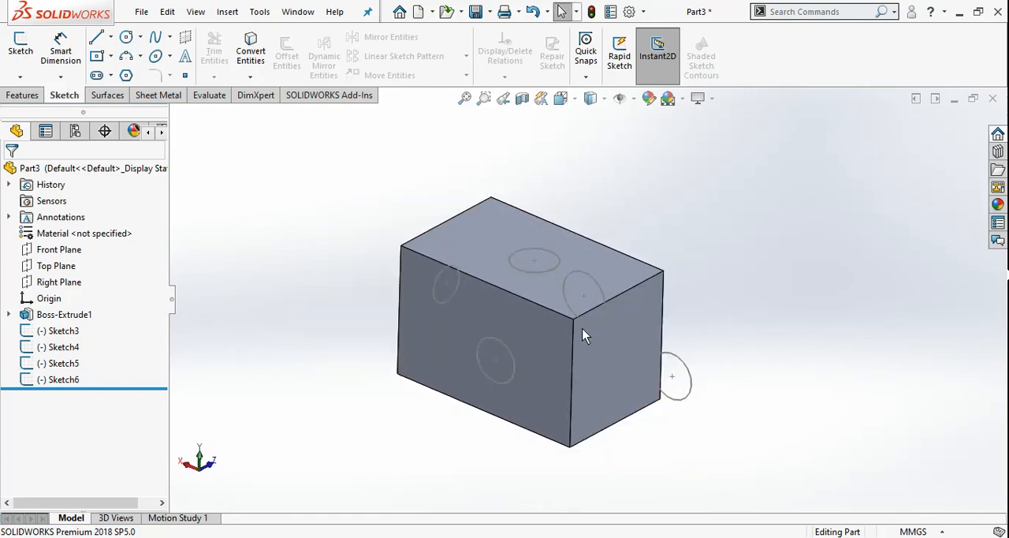
pyautogui.click(23, 96)
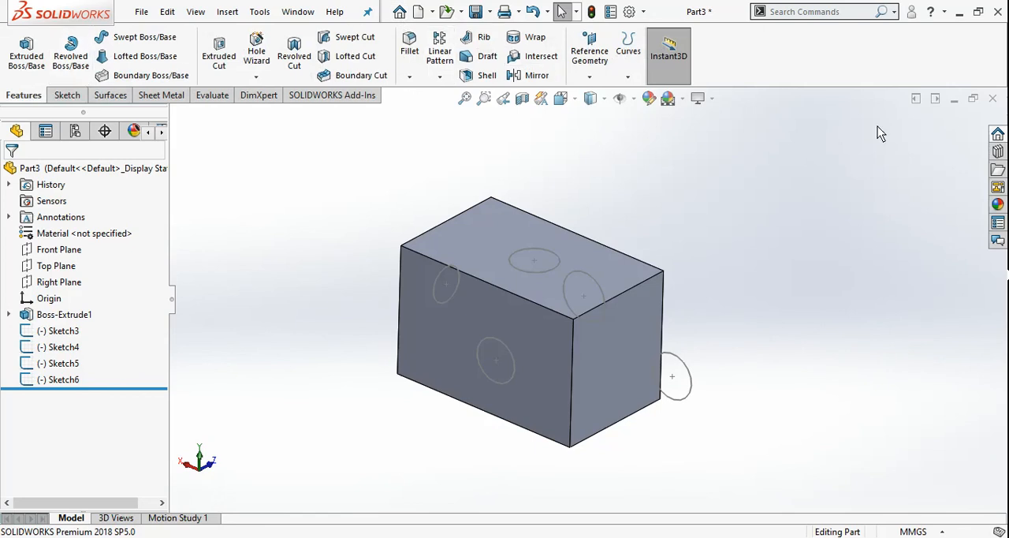
pyautogui.click(960, 19)
pyautogui.click(847, 536)
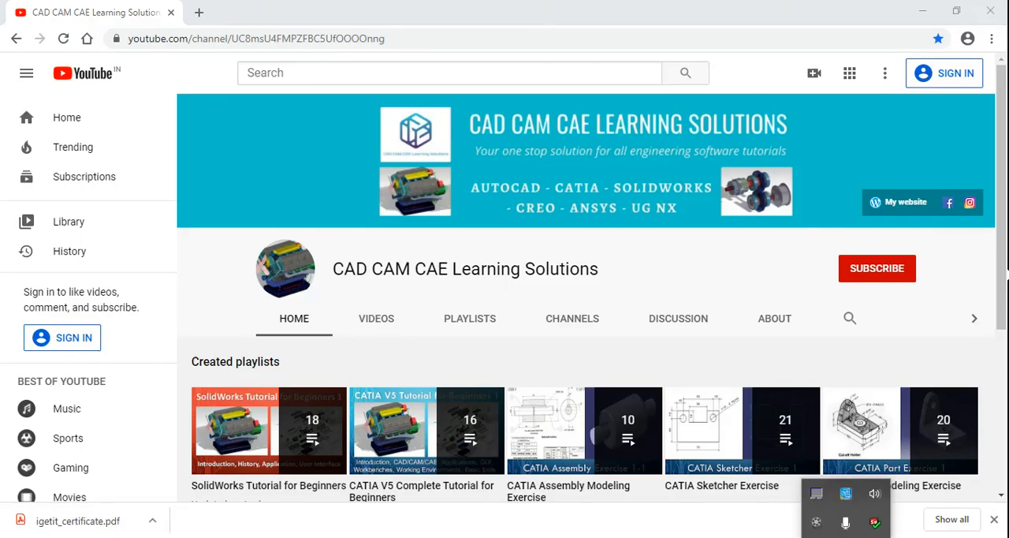